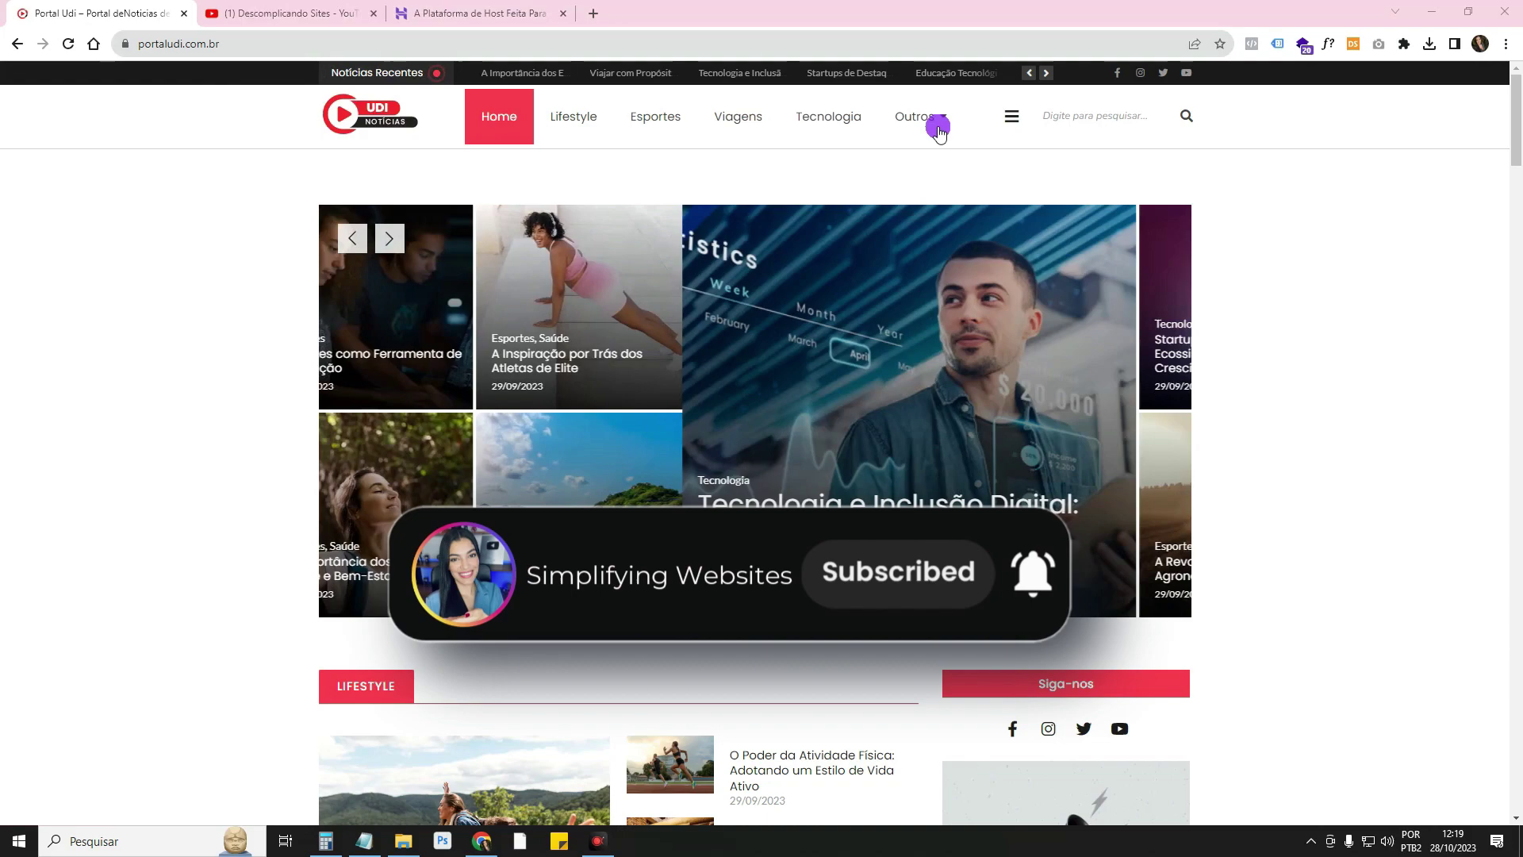
Browse the Portal Udi homepage and advance the featured-post slider three times
{"action": "scroll", "coordinate": [1035, 157], "scroll_direction": "down", "scroll_amount": 4}
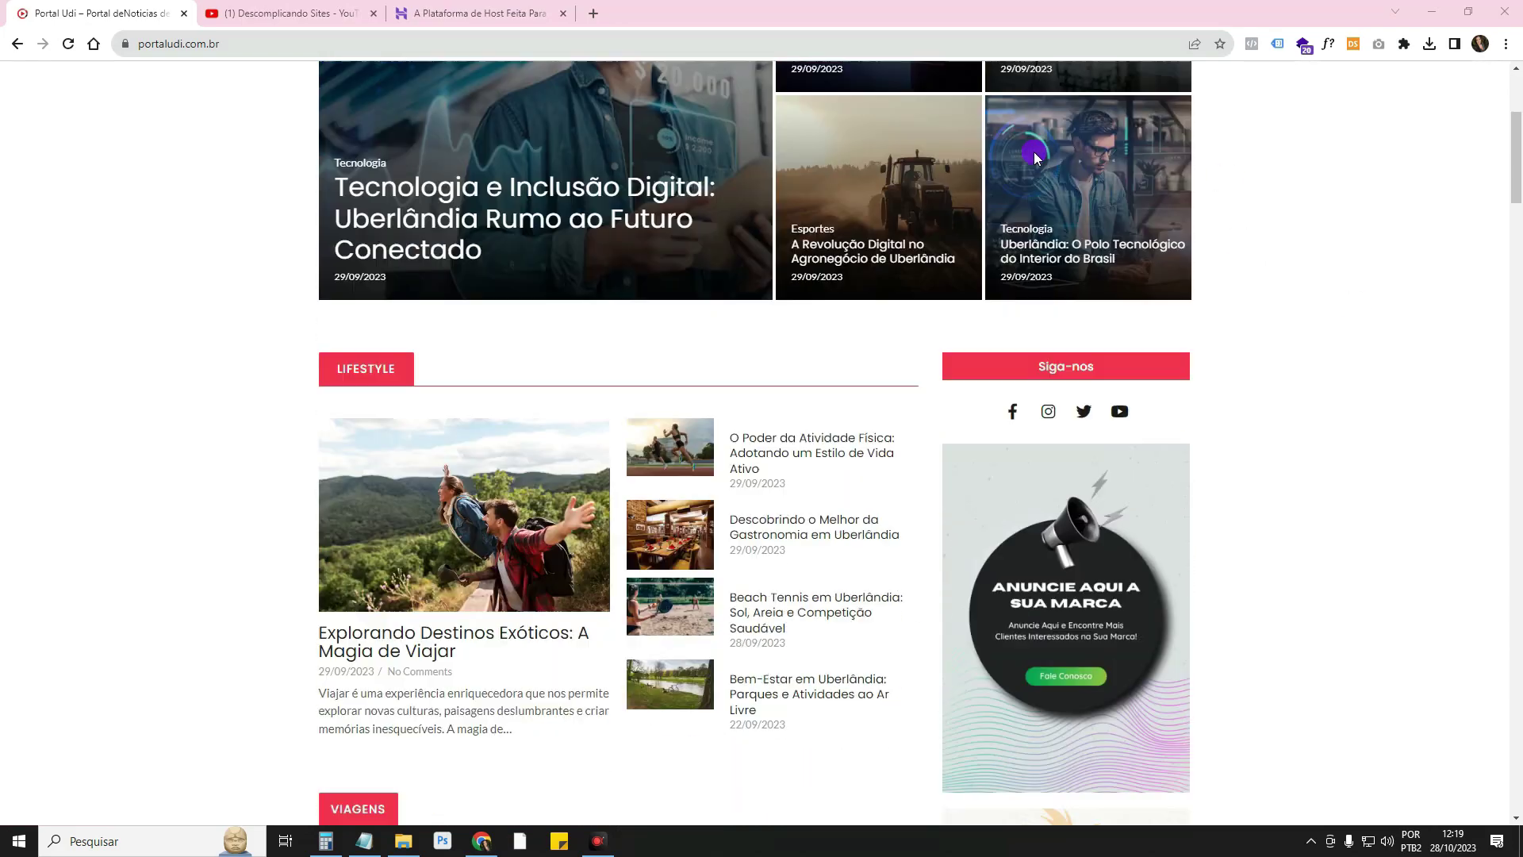
{"action": "scroll", "coordinate": [1035, 156], "scroll_direction": "down", "scroll_amount": 4}
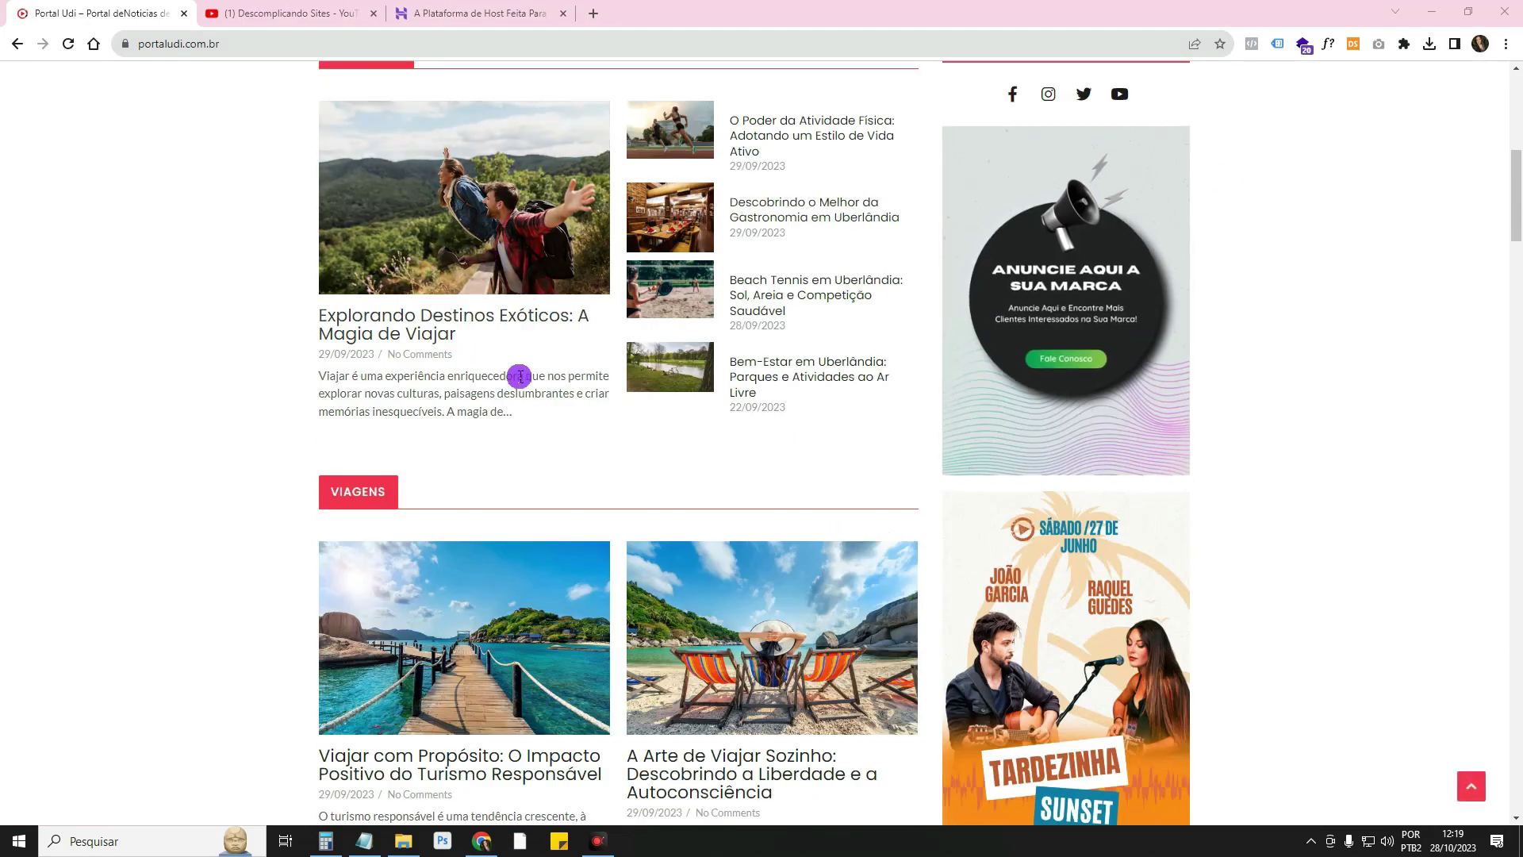
{"action": "scroll", "coordinate": [1206, 357], "scroll_direction": "down", "scroll_amount": 6}
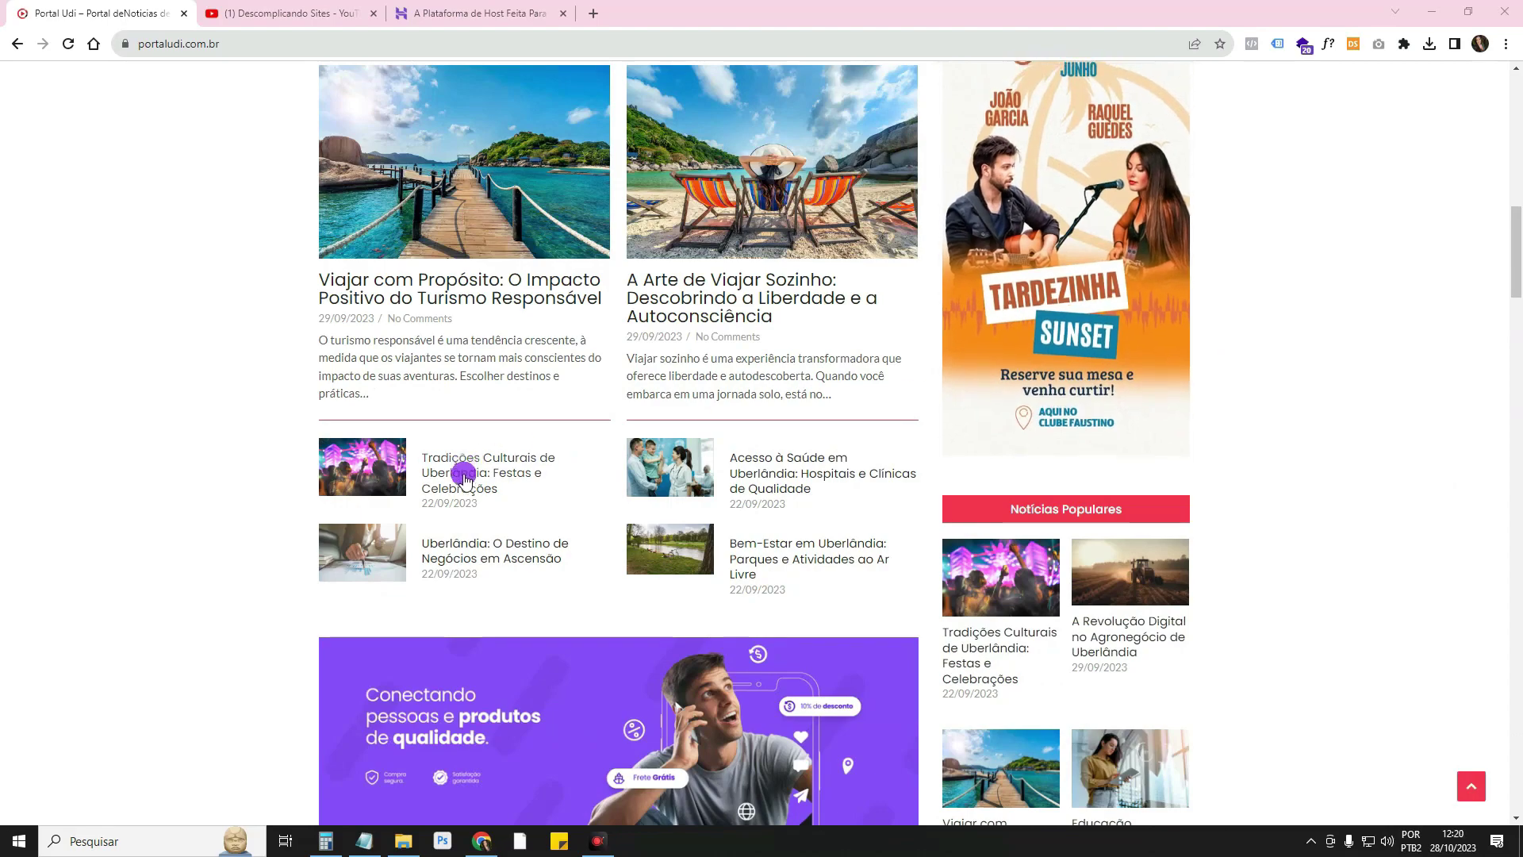
{"action": "scroll", "coordinate": [1071, 486], "scroll_direction": "down", "scroll_amount": 20}
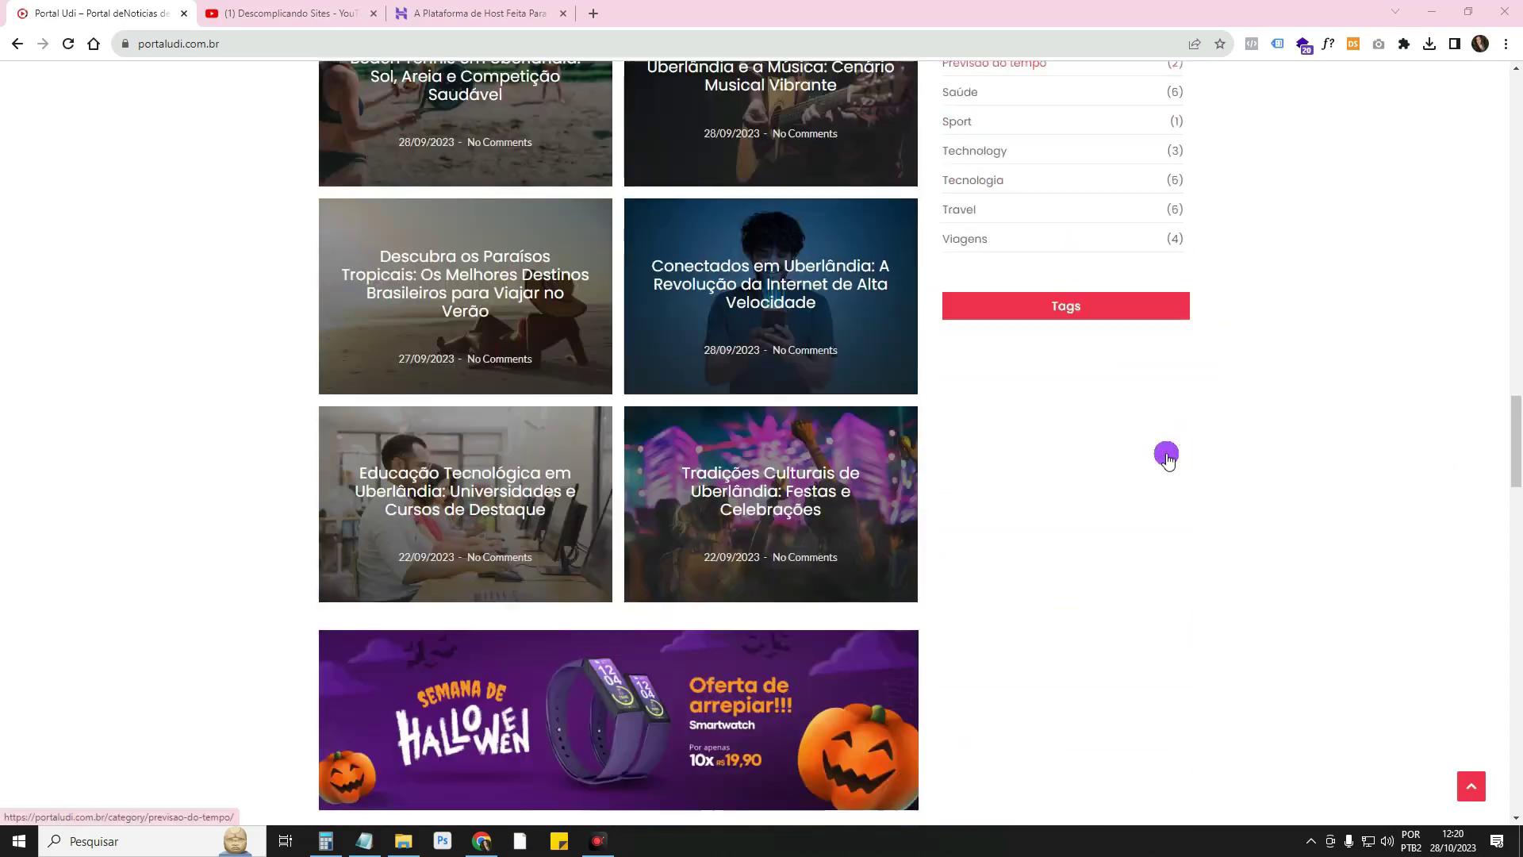
{"action": "scroll", "coordinate": [1166, 458], "scroll_direction": "down", "scroll_amount": 20}
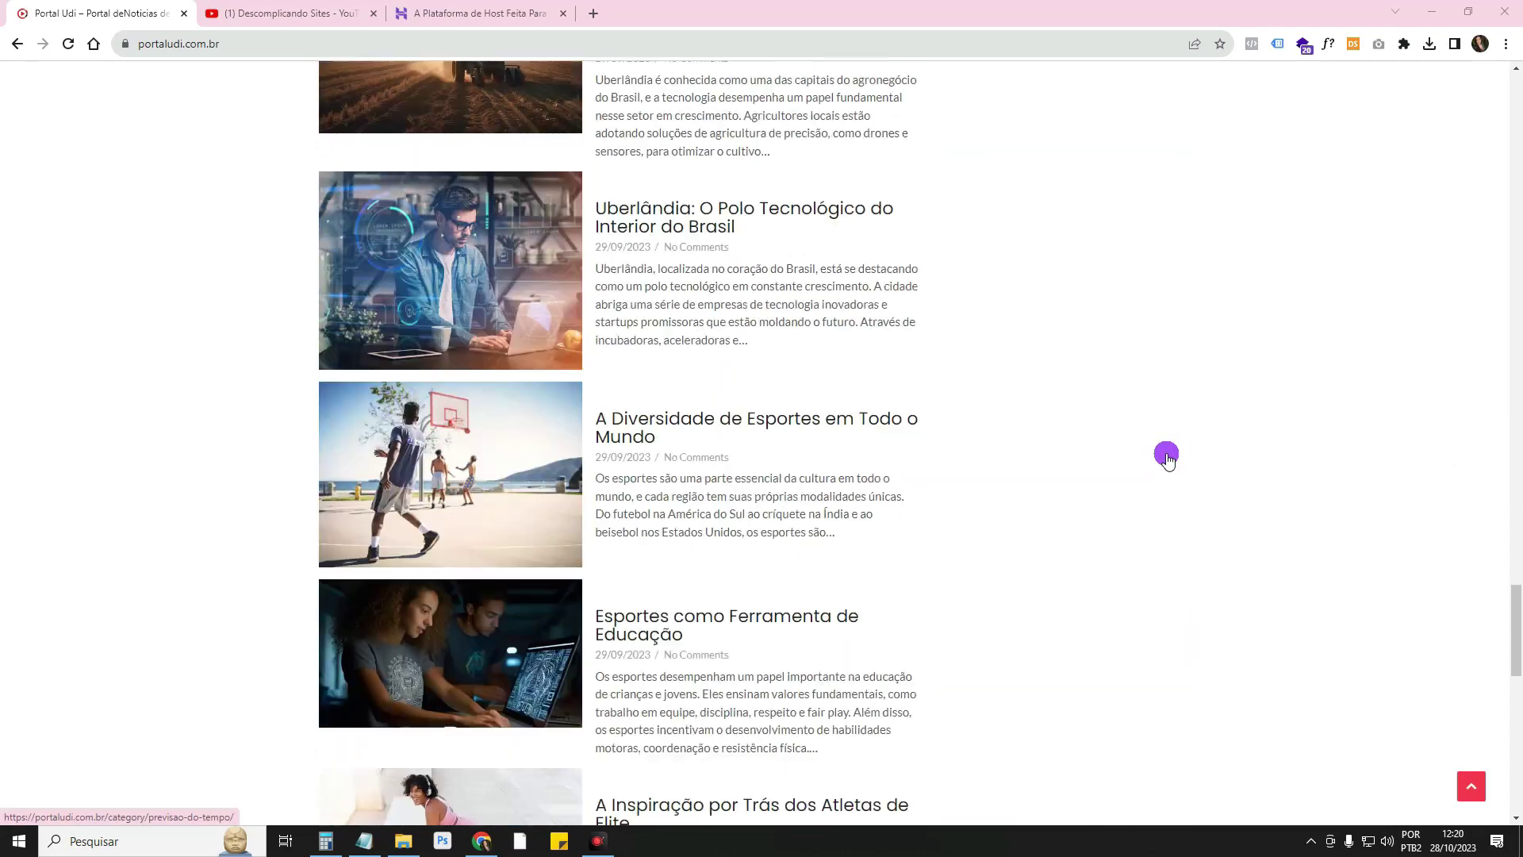
{"action": "scroll", "coordinate": [1165, 458], "scroll_direction": "down", "scroll_amount": 16}
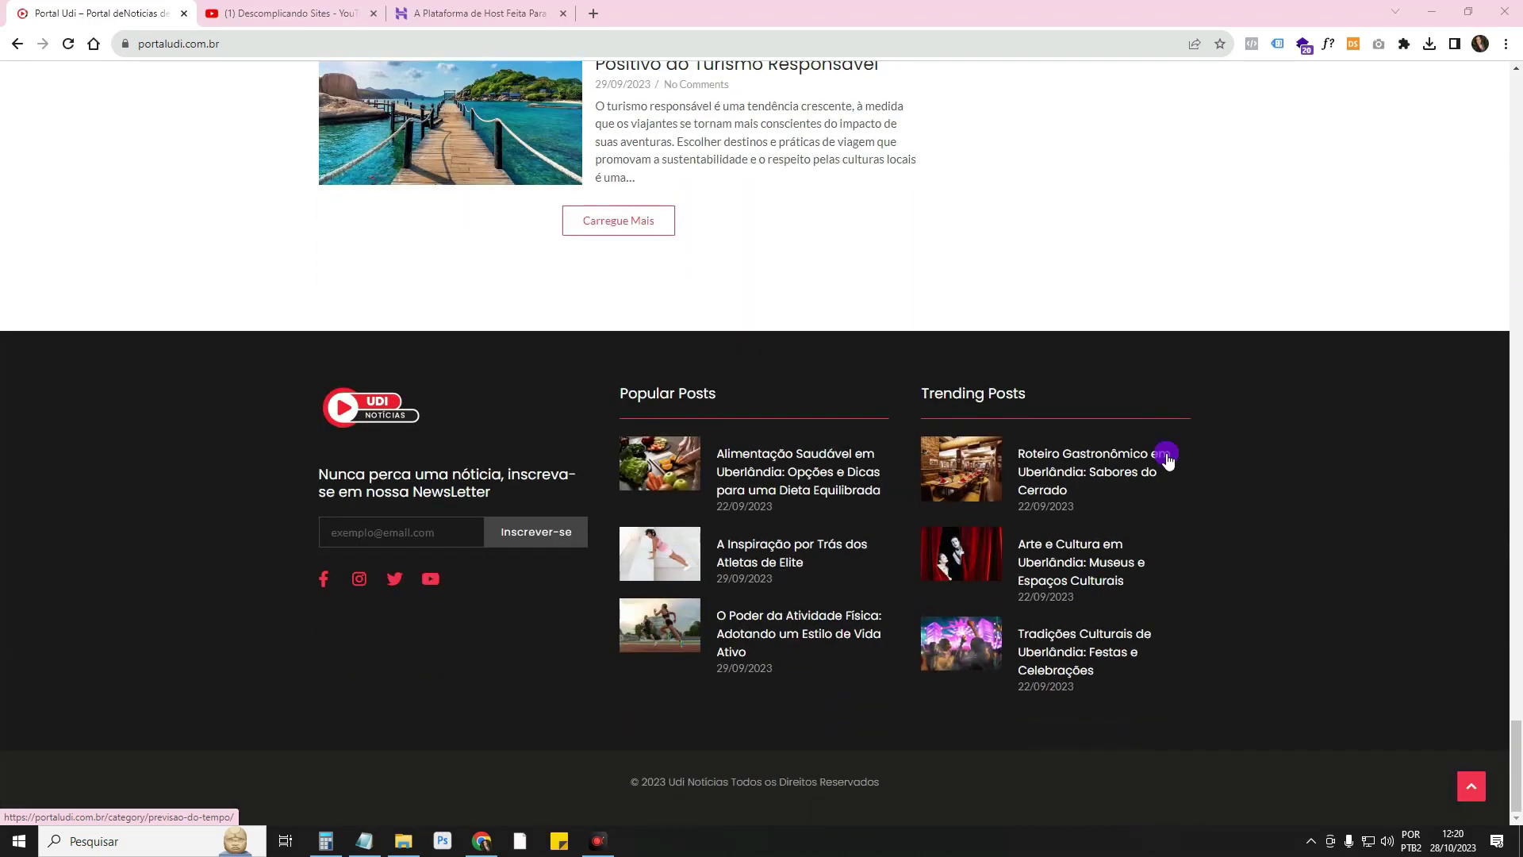
{"action": "scroll", "coordinate": [1166, 458], "scroll_direction": "up", "scroll_amount": 20}
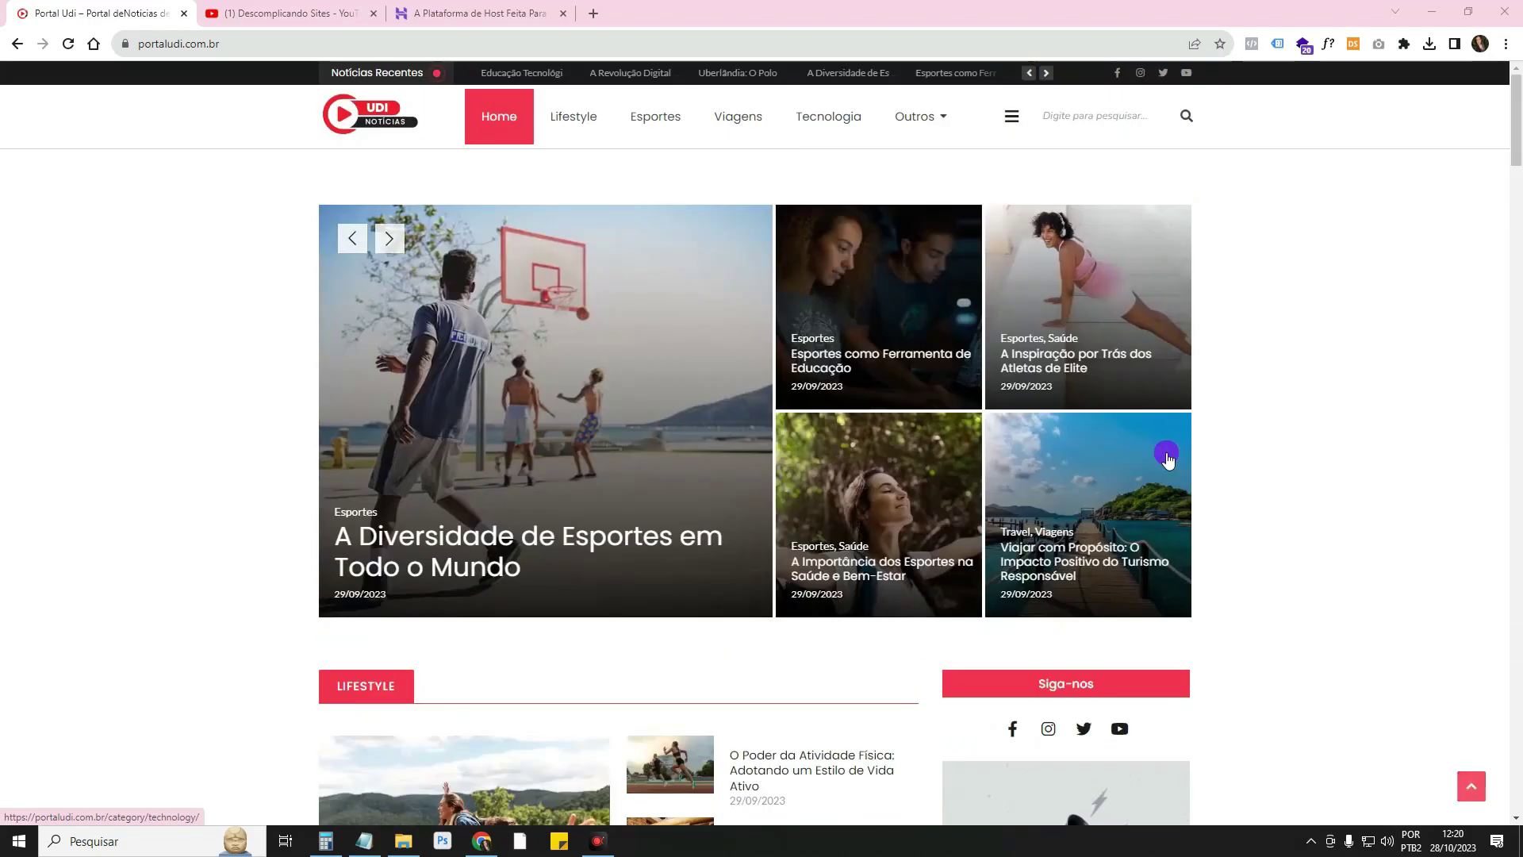
{"action": "left_click", "coordinate": [394, 241]}
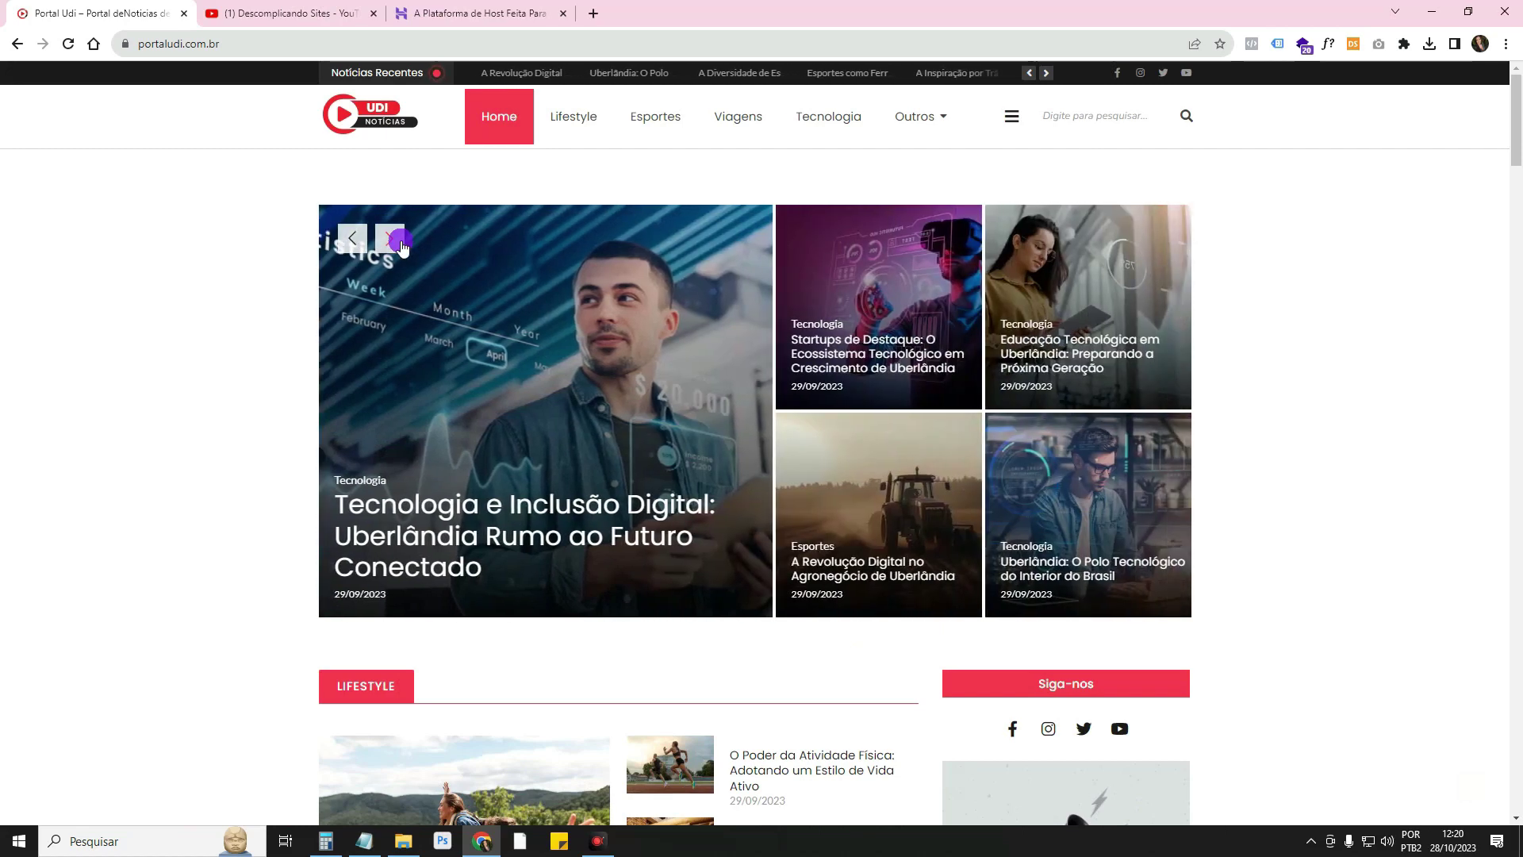
{"action": "left_click", "coordinate": [401, 246]}
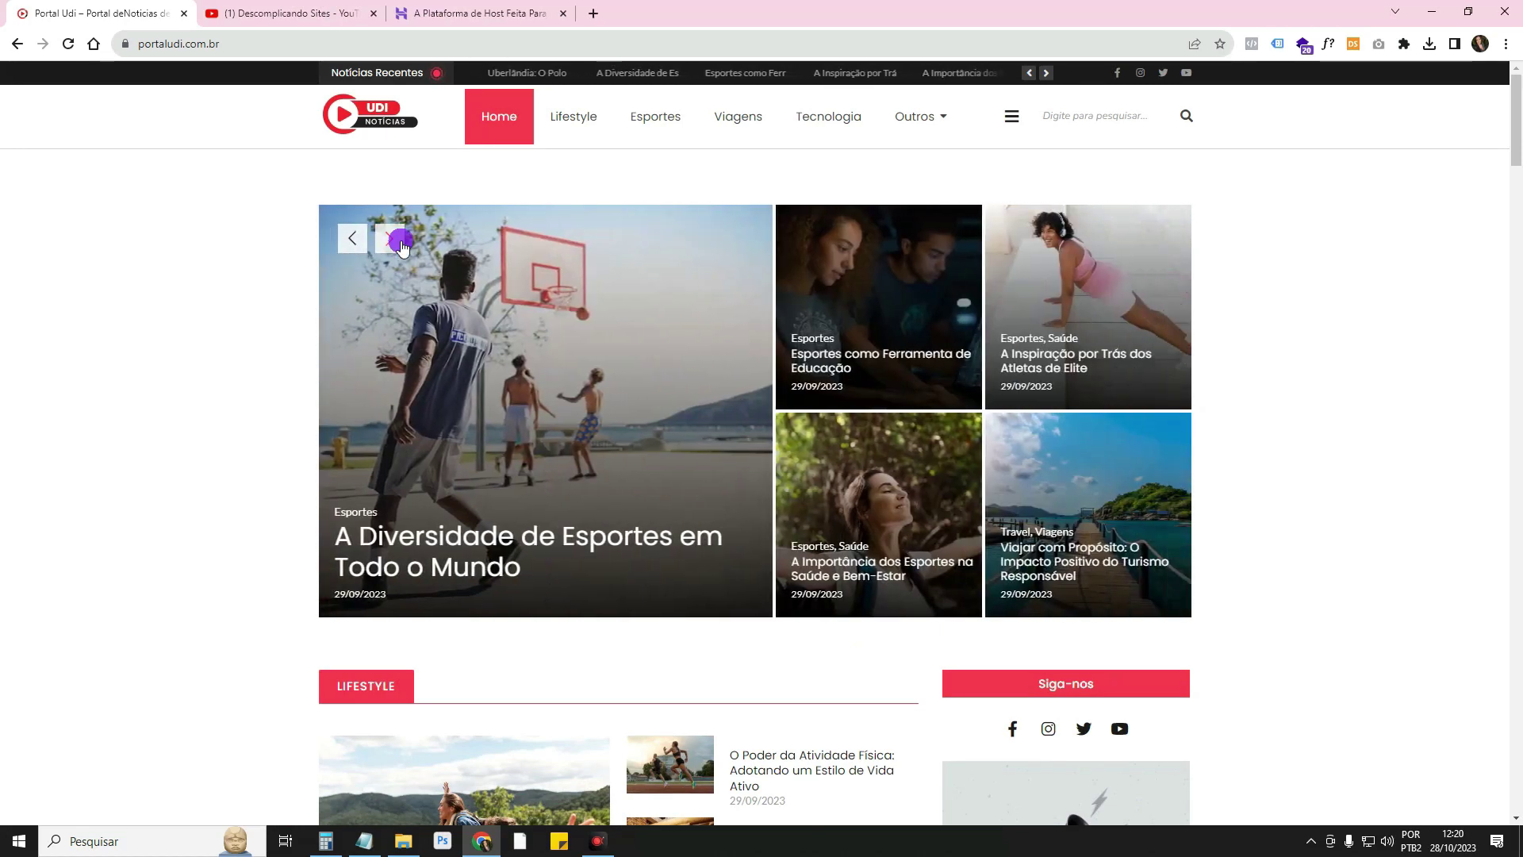
{"action": "left_click", "coordinate": [401, 246]}
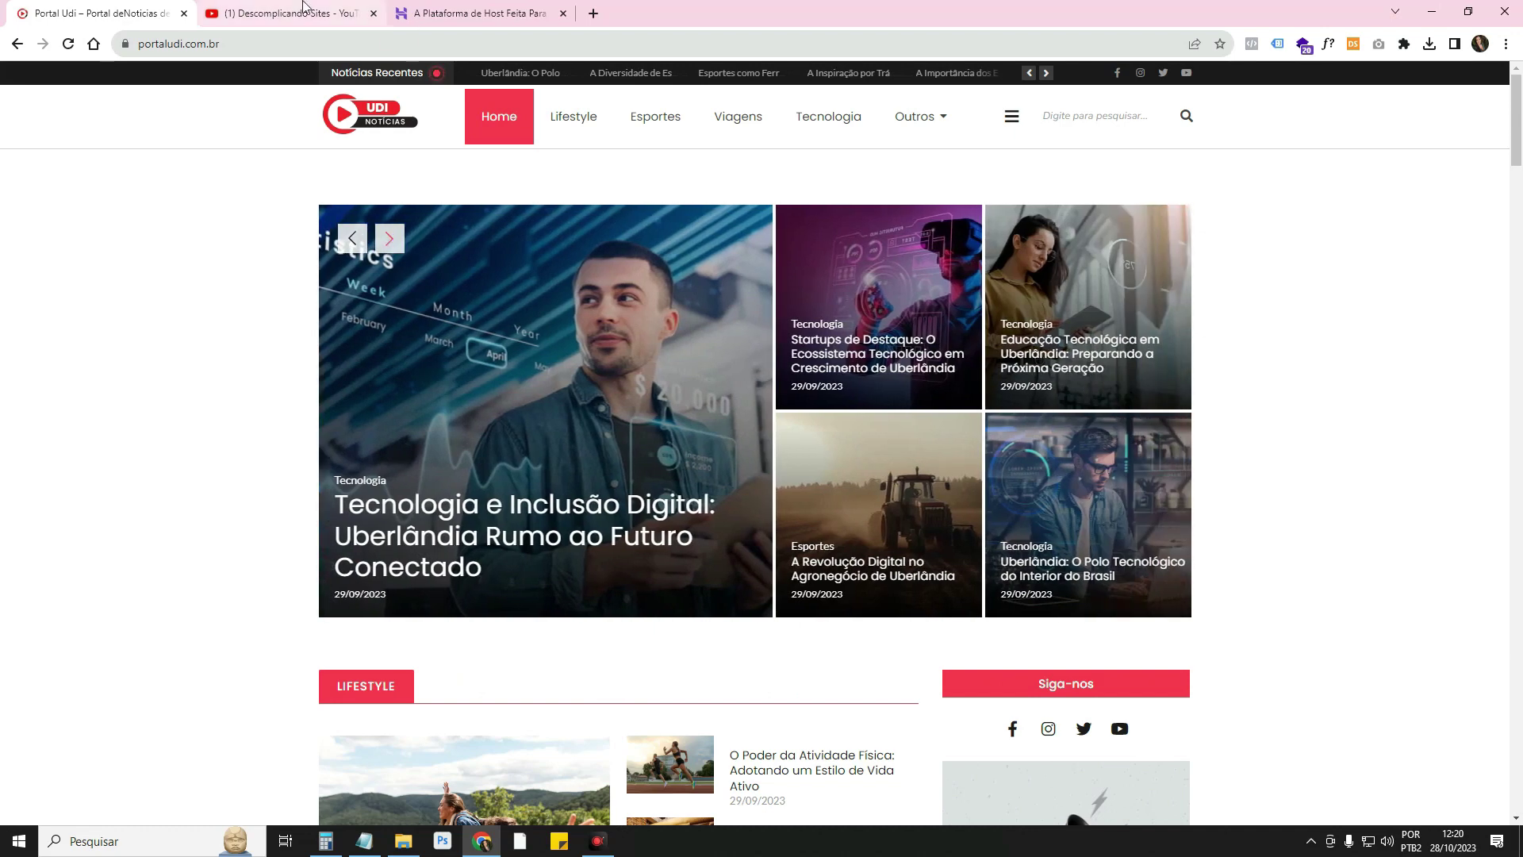
Load portaludi.com.br/wp-admin to reach the WordPress login page
{"action": "left_click", "coordinate": [318, 47]}
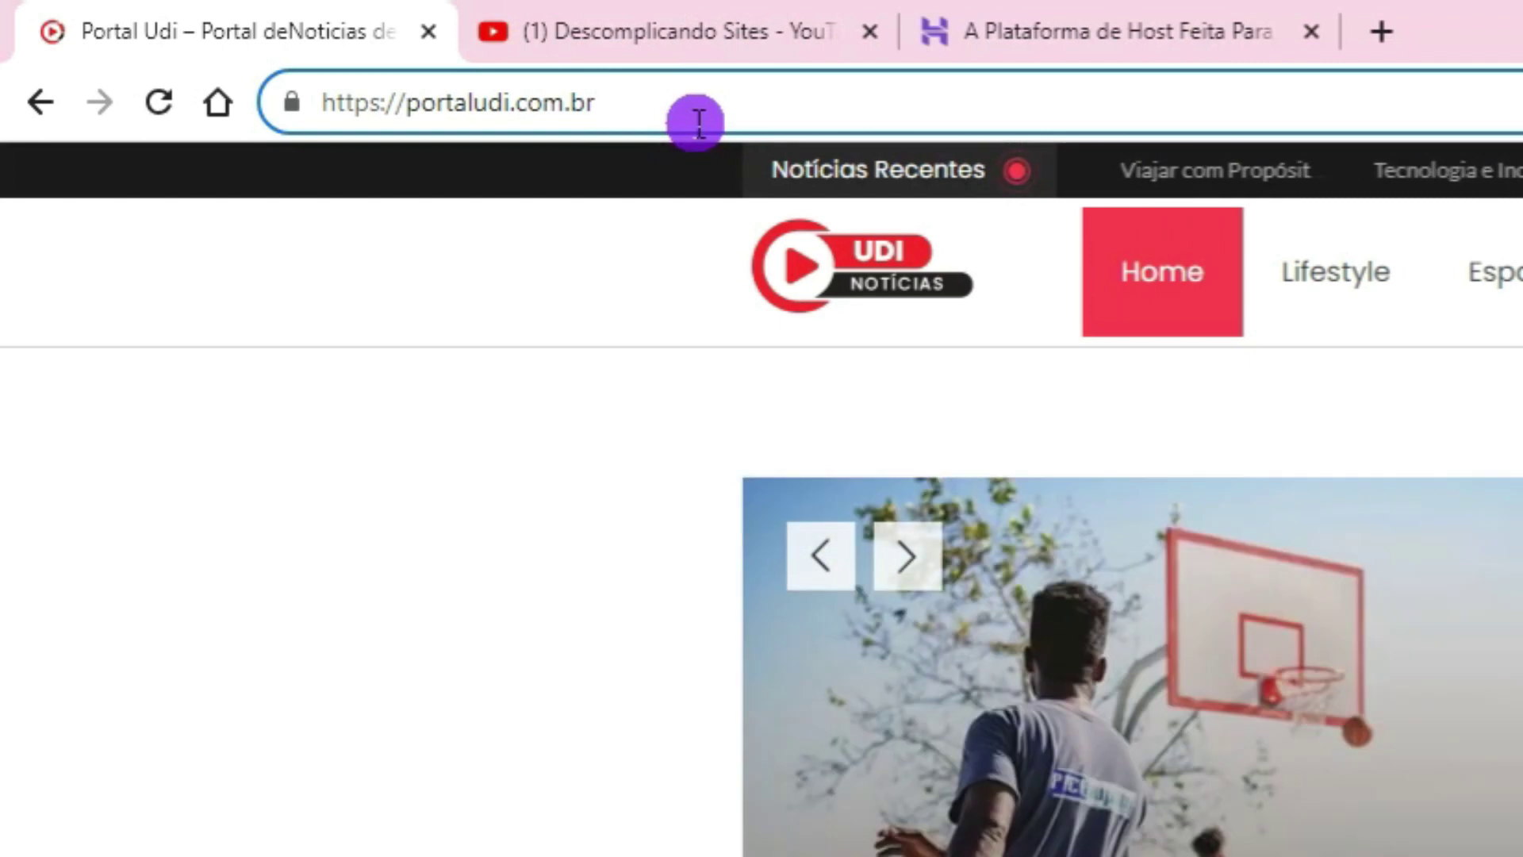
{"action": "type", "text": "/"}
{"action": "type", "text": "wp-"}
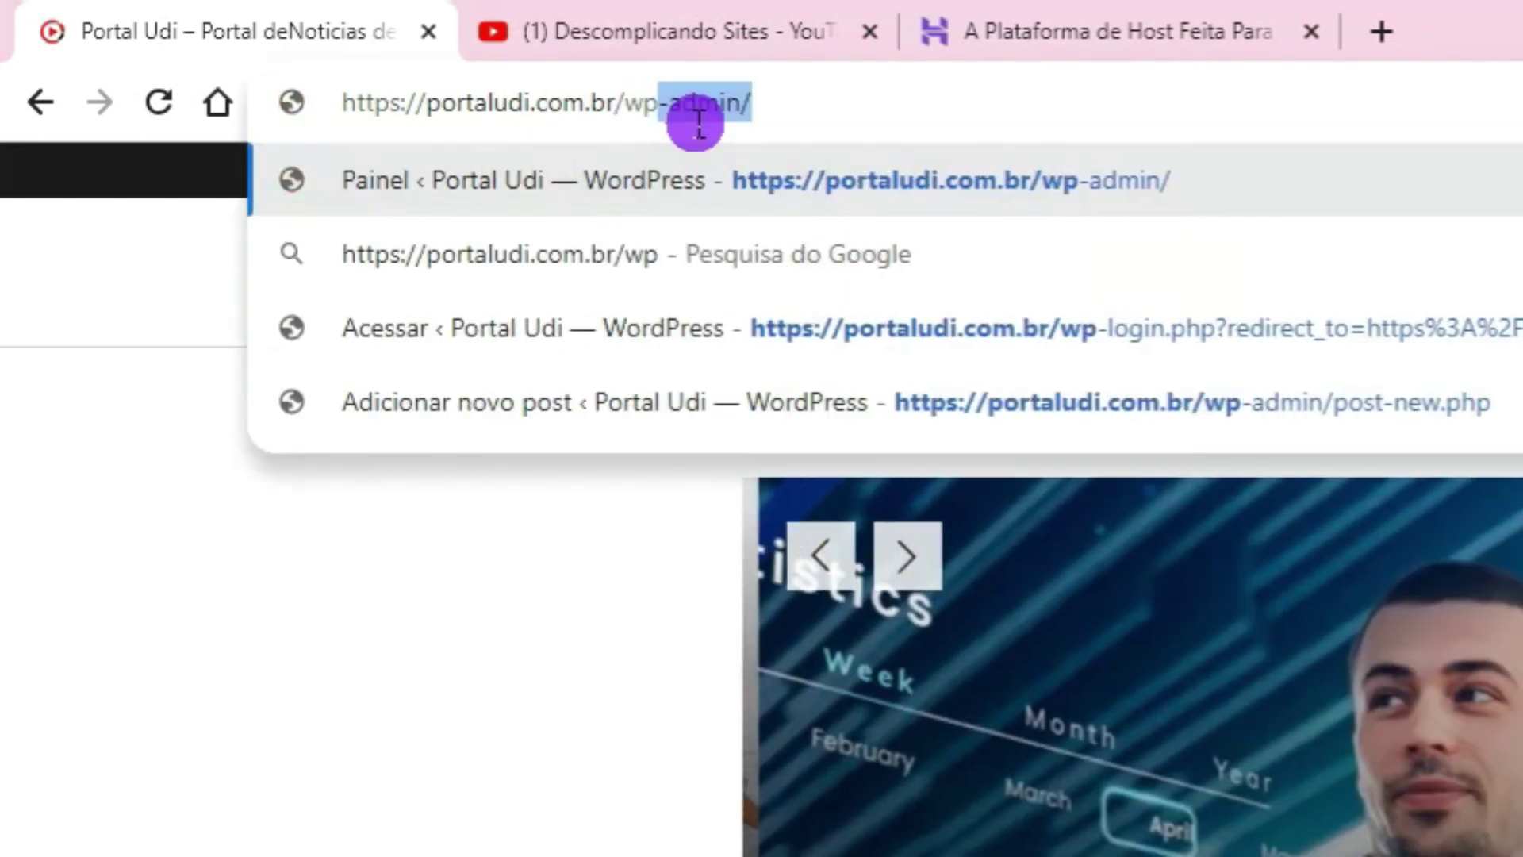
{"action": "type", "text": "admin"}
{"action": "key", "text": "Return"}
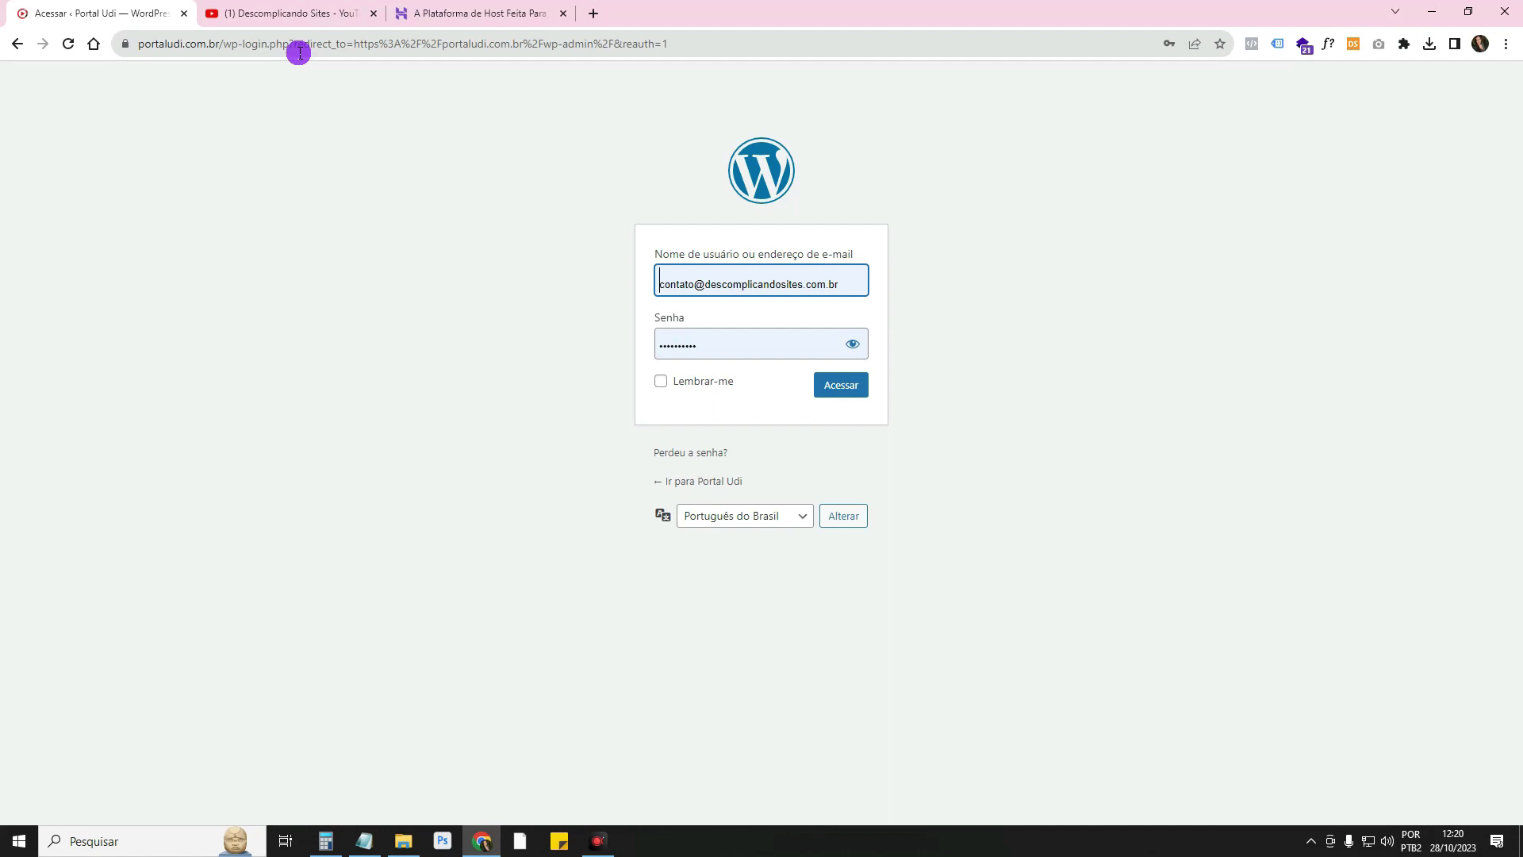
View the 'Perdeu a senha?' lost-password page, then go back twice to the Portal Udi homepage
{"action": "left_click", "coordinate": [680, 452]}
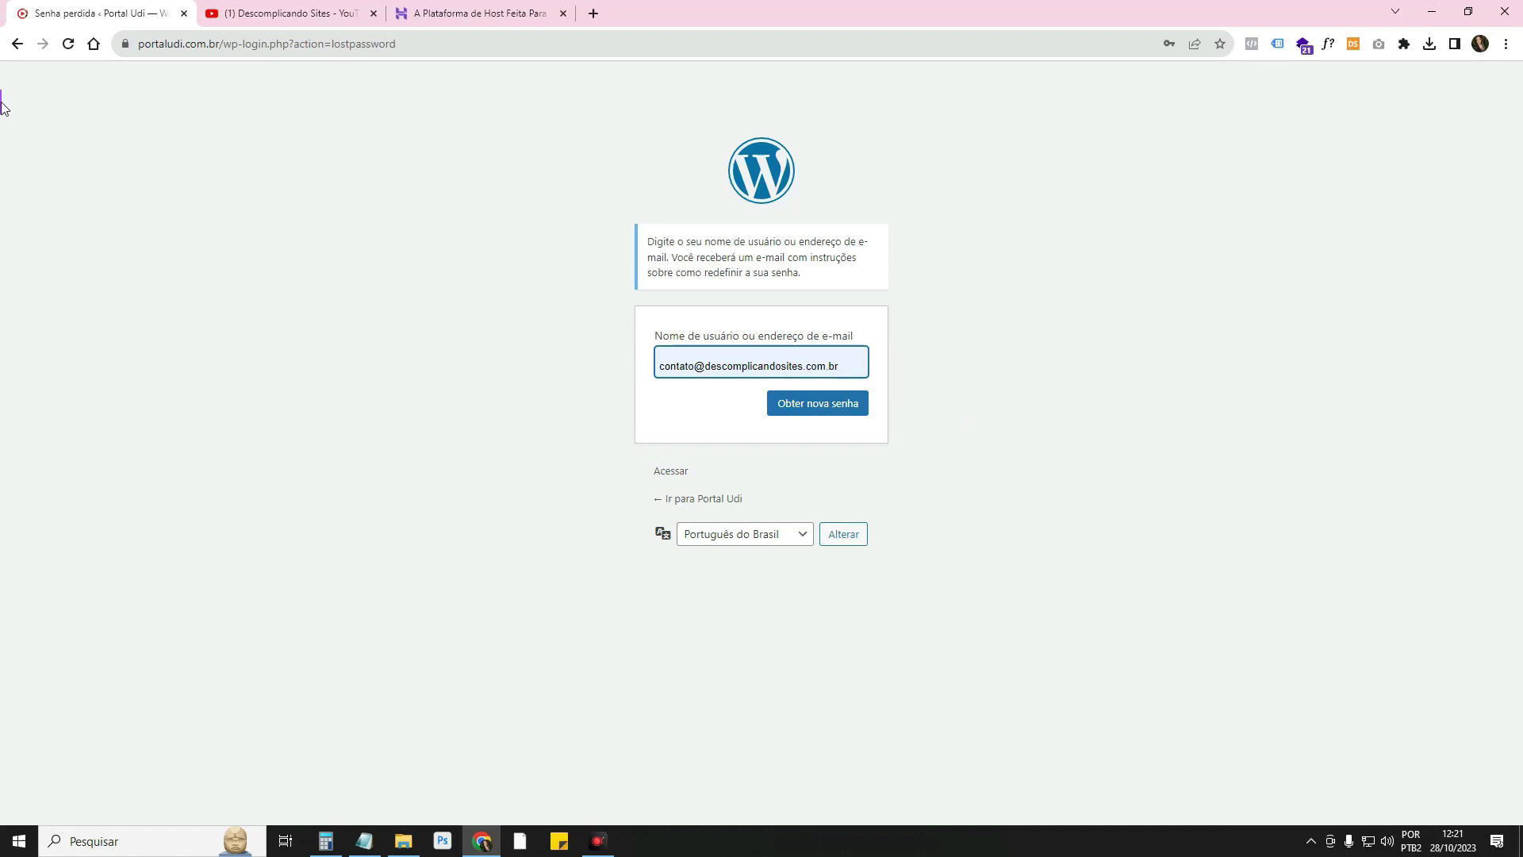
{"action": "left_click", "coordinate": [9, 46]}
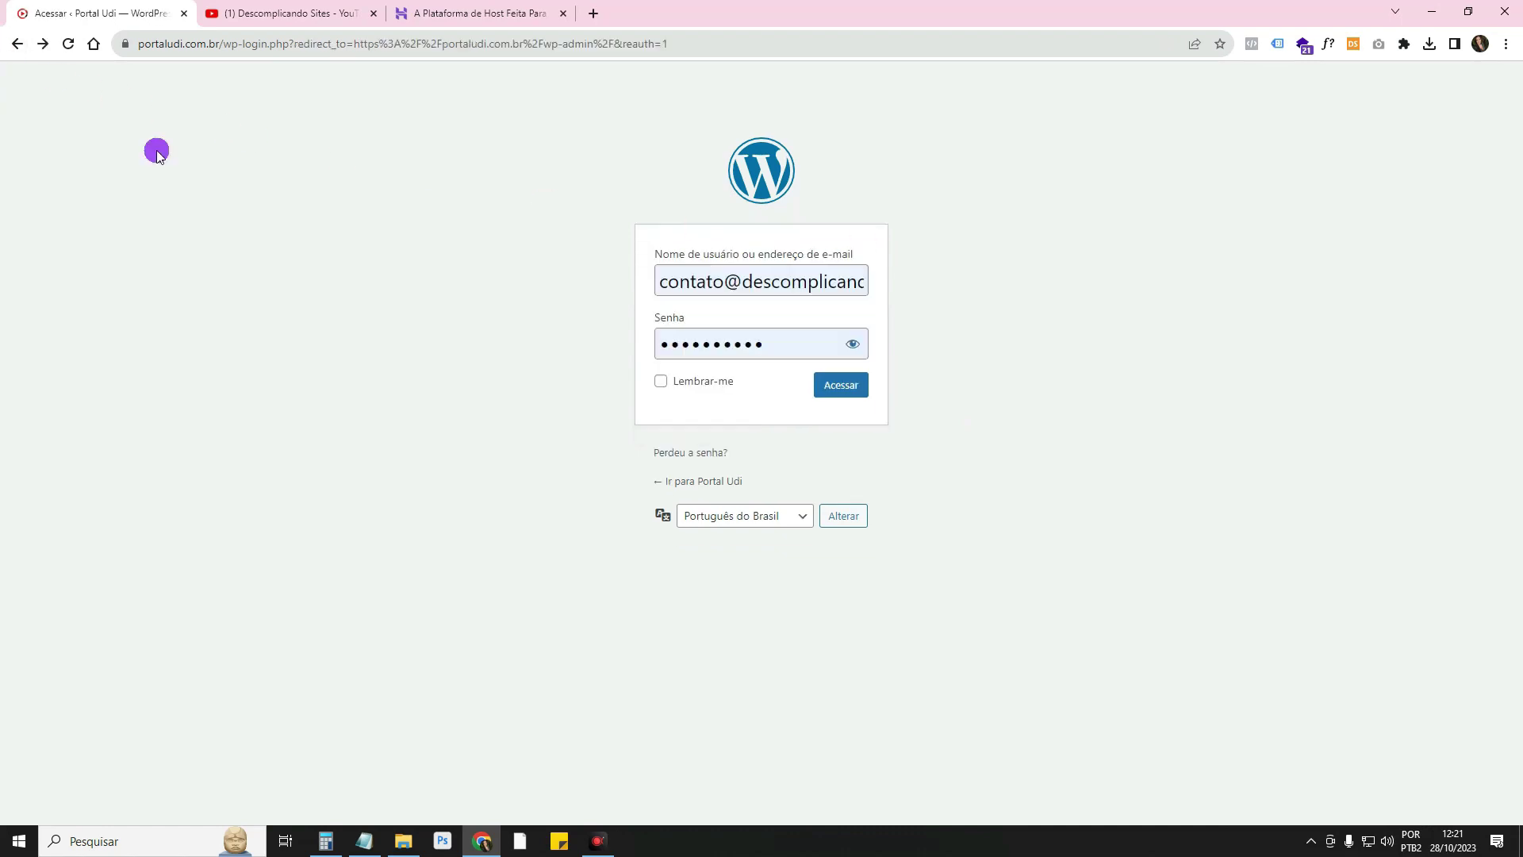
{"action": "left_click", "coordinate": [16, 44]}
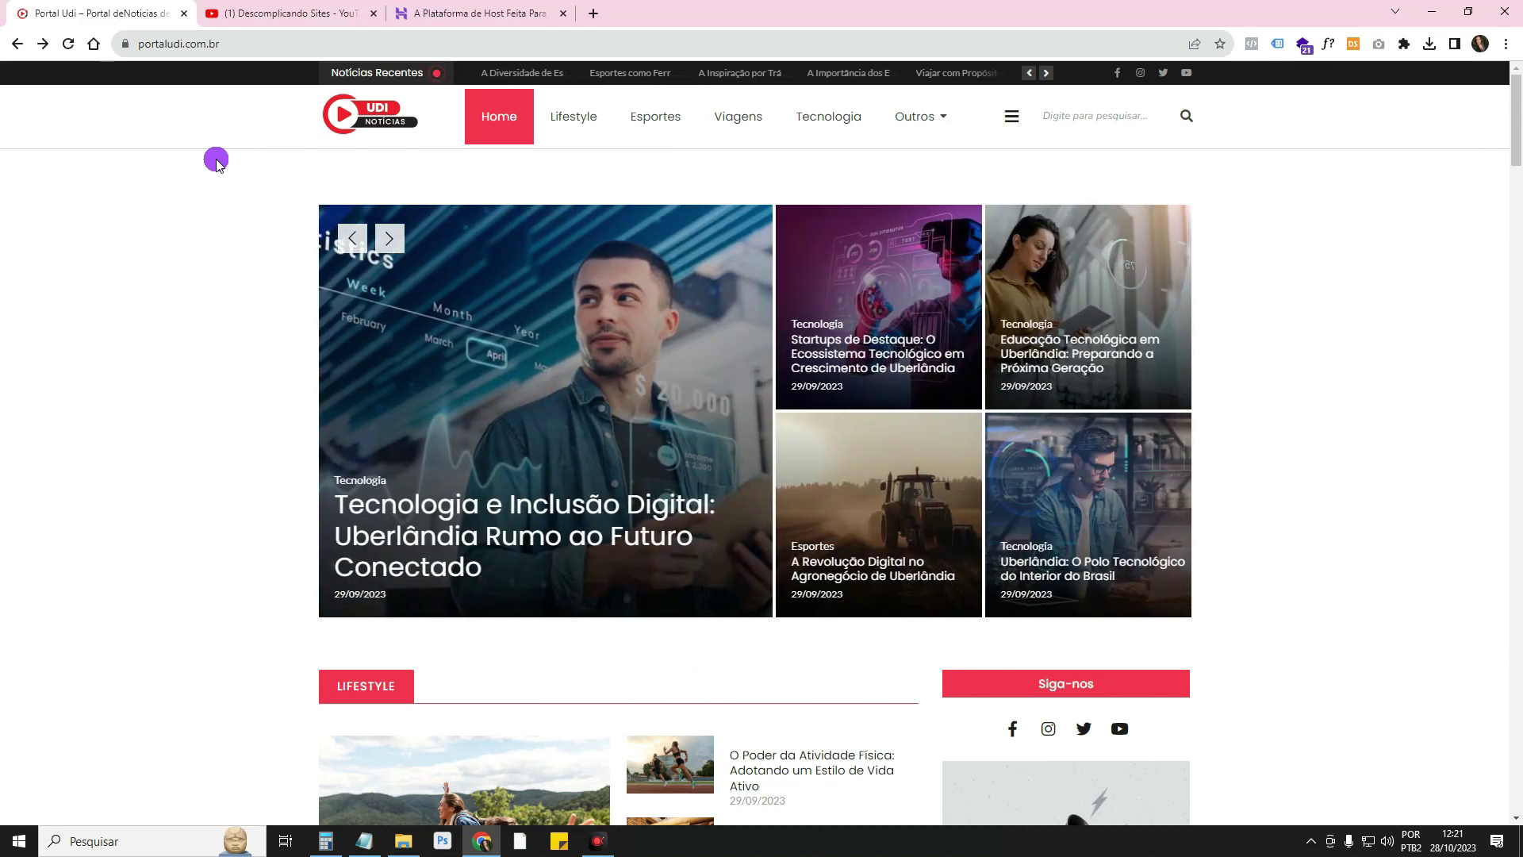
Play the Aula 1 hosting tutorial on YouTube, expand its description, and close the YouTube tab
{"action": "left_click", "coordinate": [290, 12]}
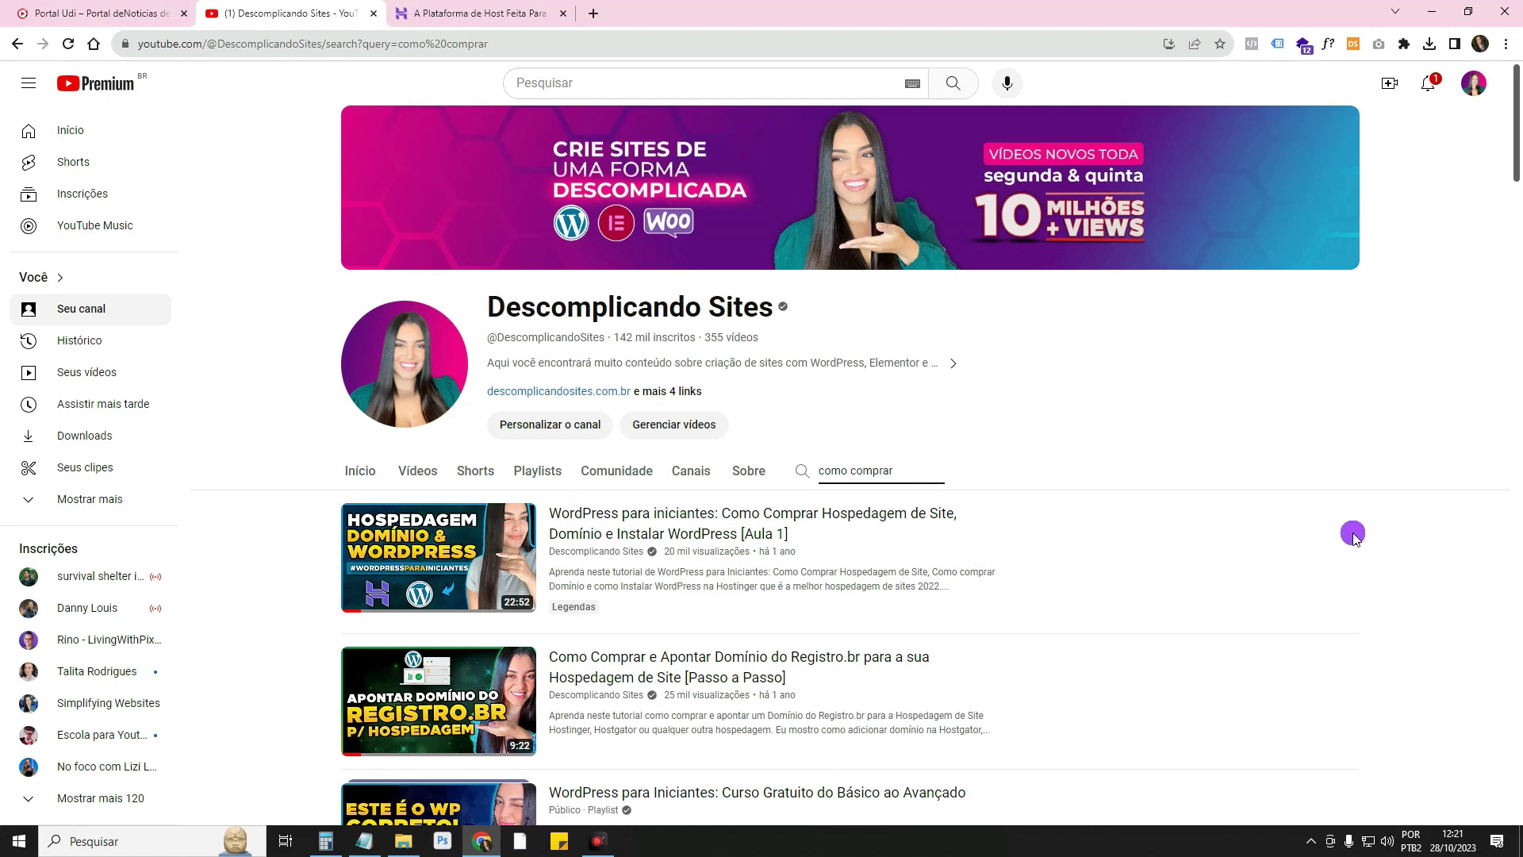
{"action": "scroll", "coordinate": [1354, 536], "scroll_direction": "down", "scroll_amount": 1}
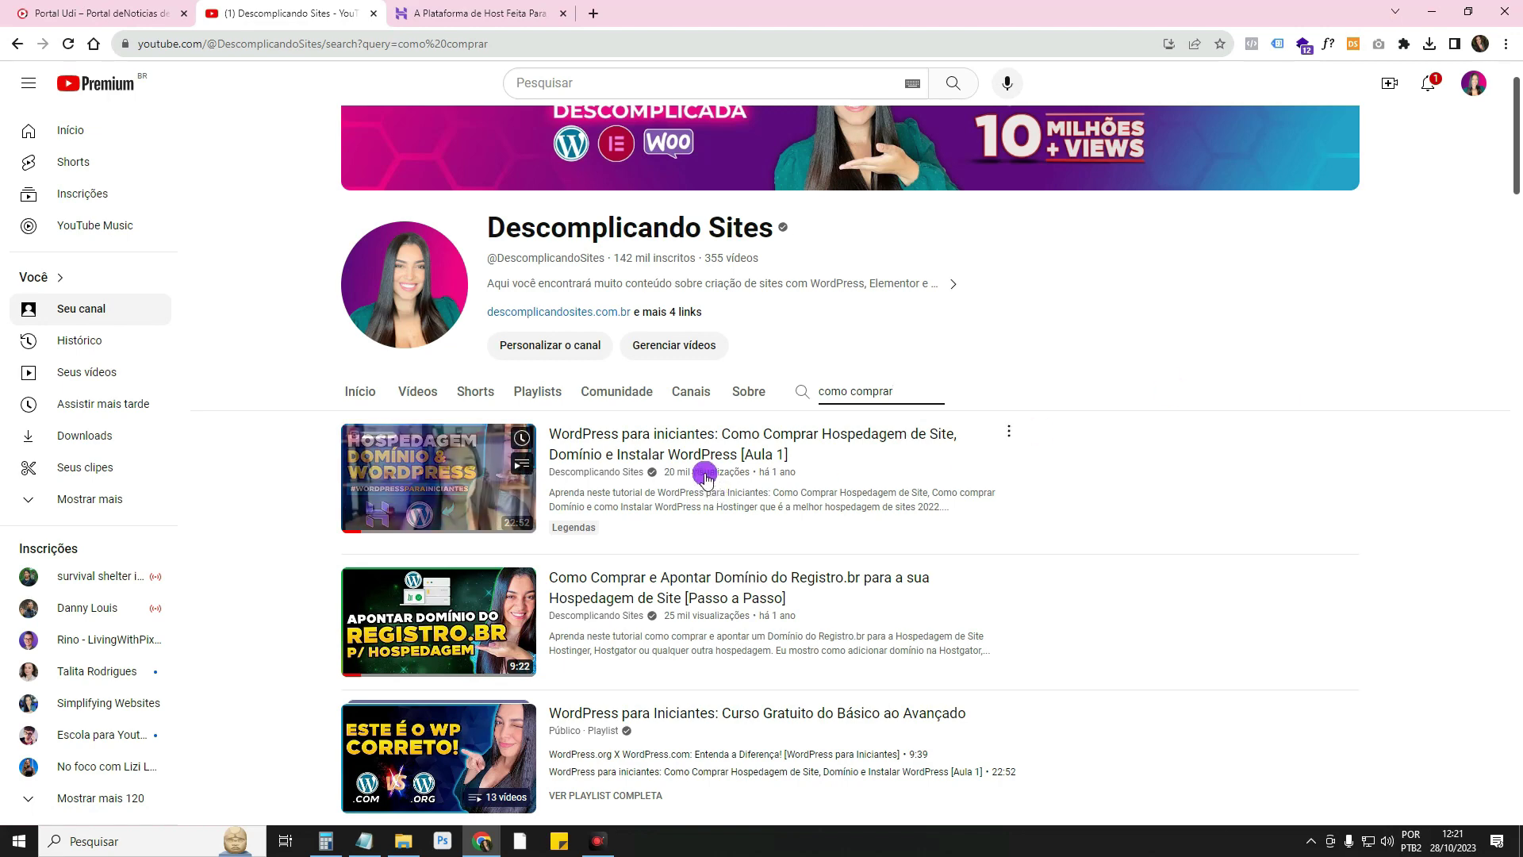
{"action": "left_click", "coordinate": [781, 448]}
{"action": "scroll", "coordinate": [782, 448], "scroll_direction": "down", "scroll_amount": 4}
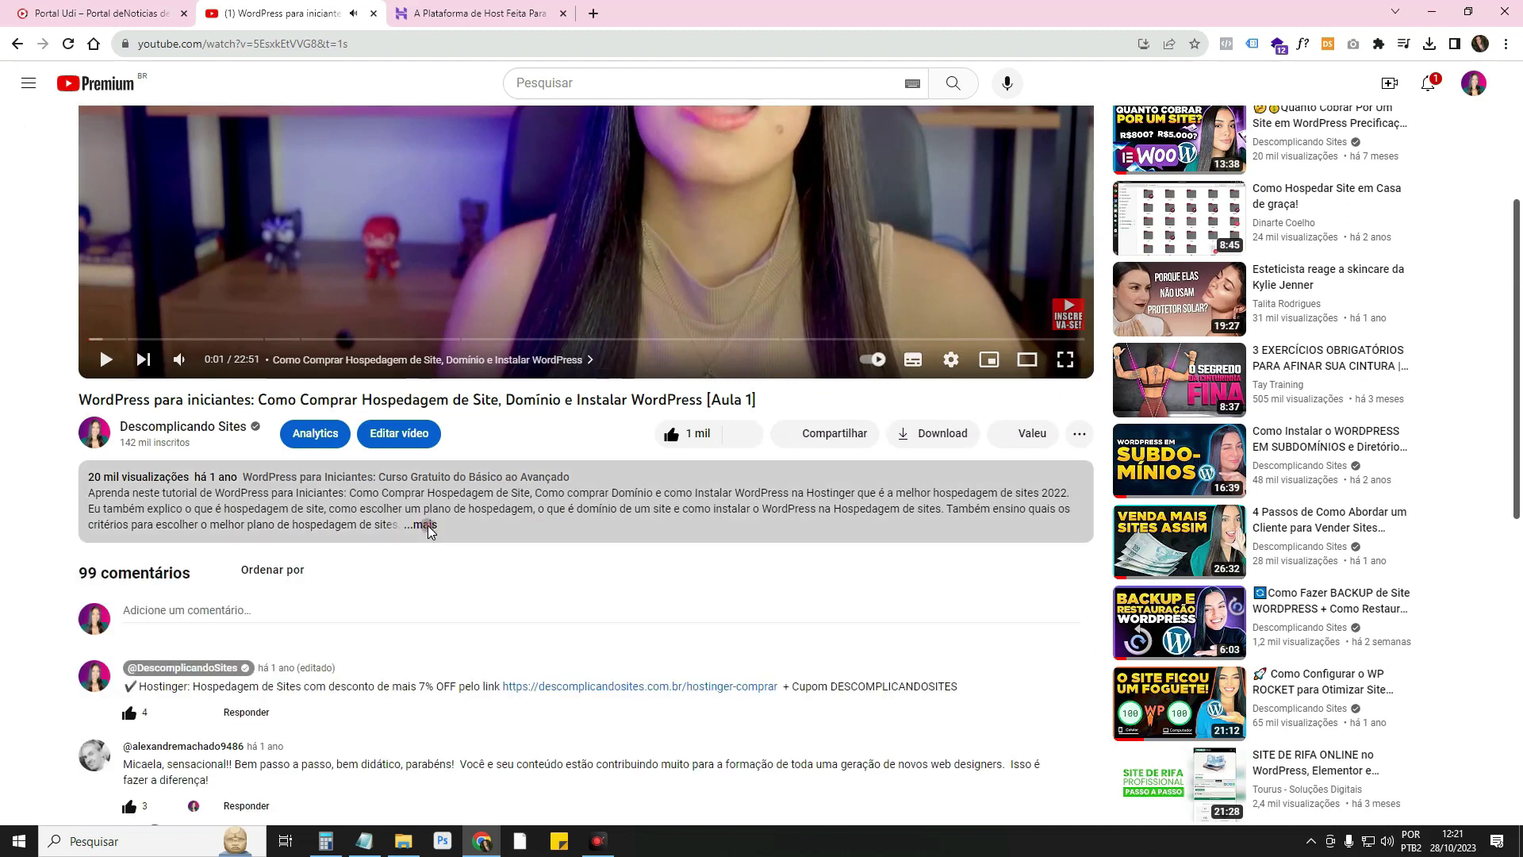
{"action": "left_click", "coordinate": [427, 526]}
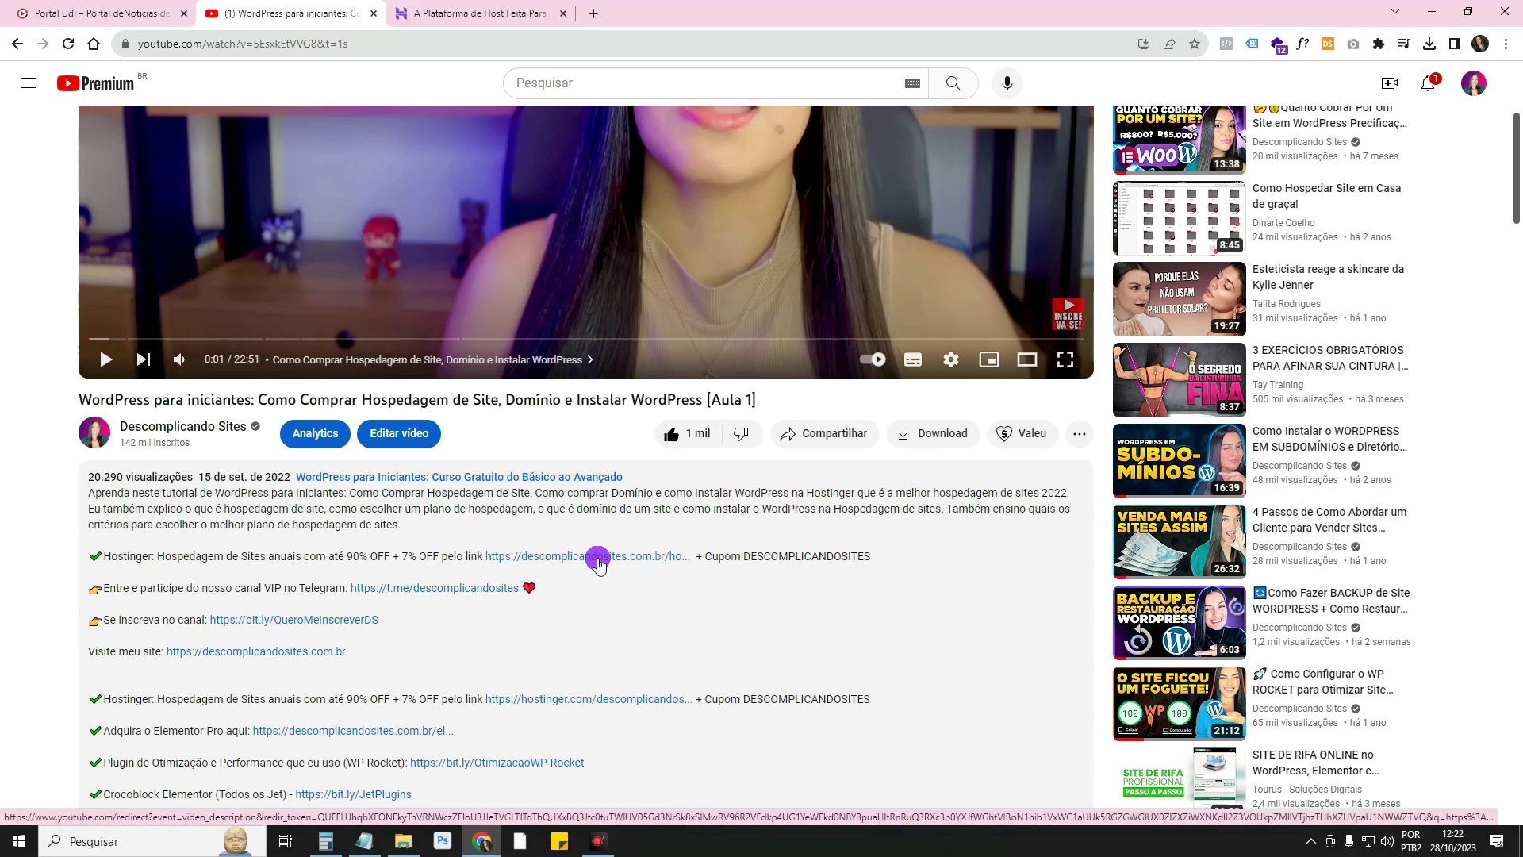
{"action": "left_click", "coordinate": [374, 14]}
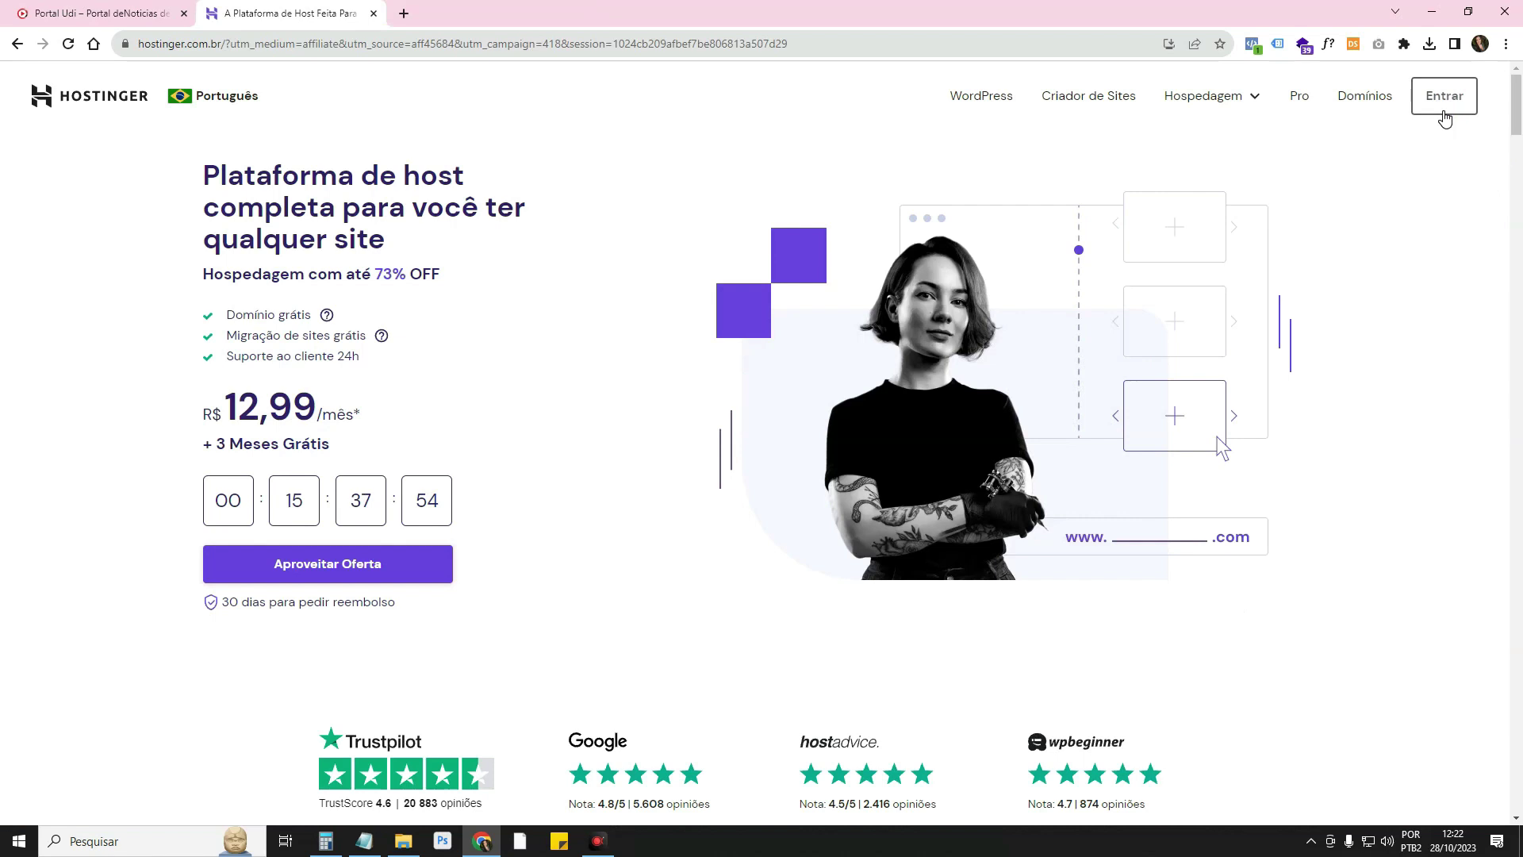
Open the amoreljoias.com plan panel, check its site list, then return to the hPanel Hospedagem list
{"action": "left_click", "coordinate": [1444, 111]}
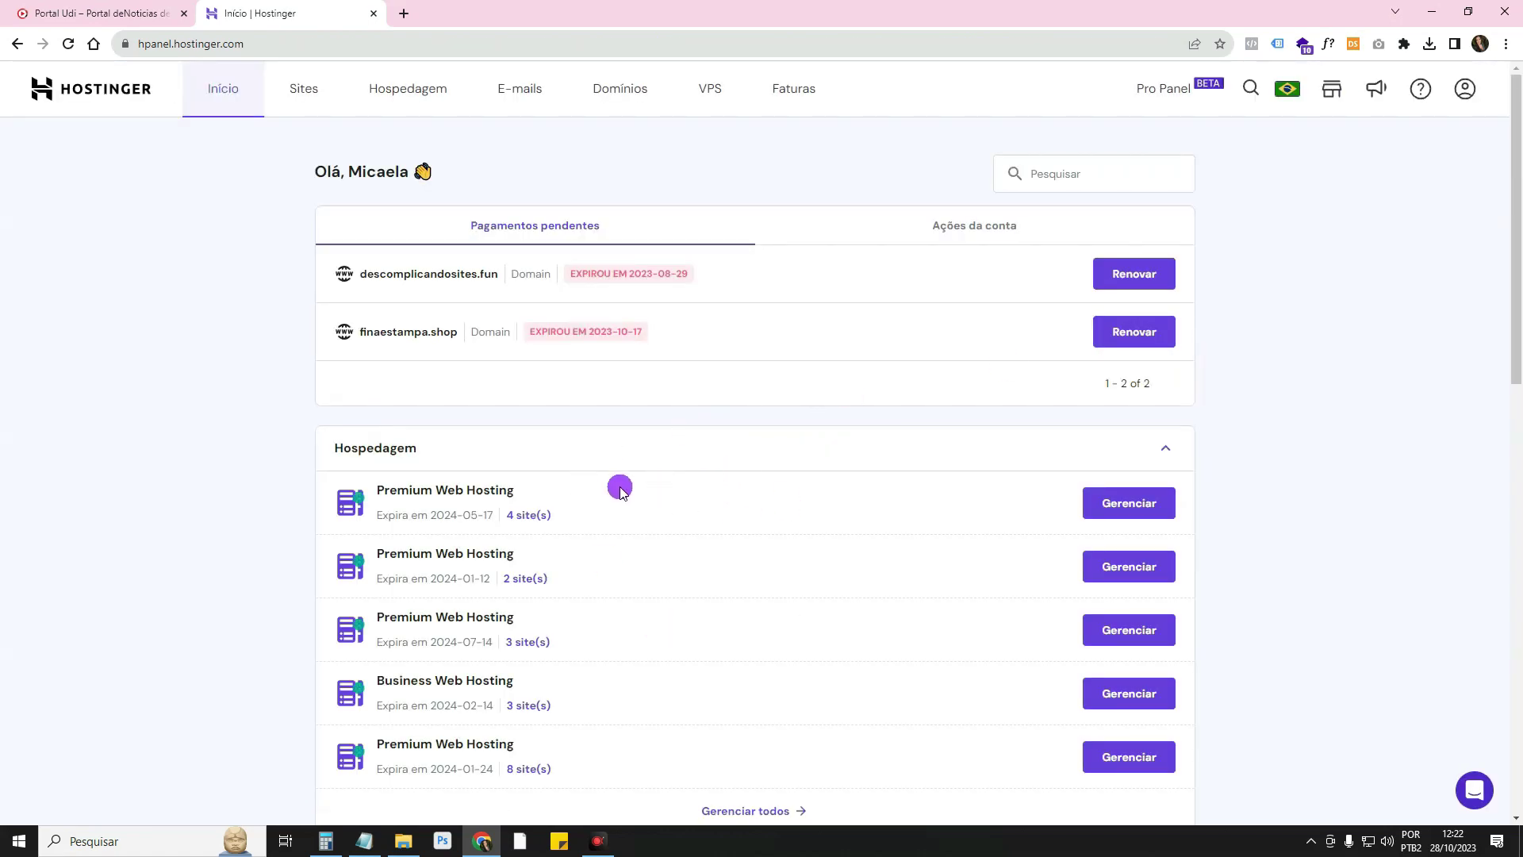
{"action": "left_click", "coordinate": [1126, 497]}
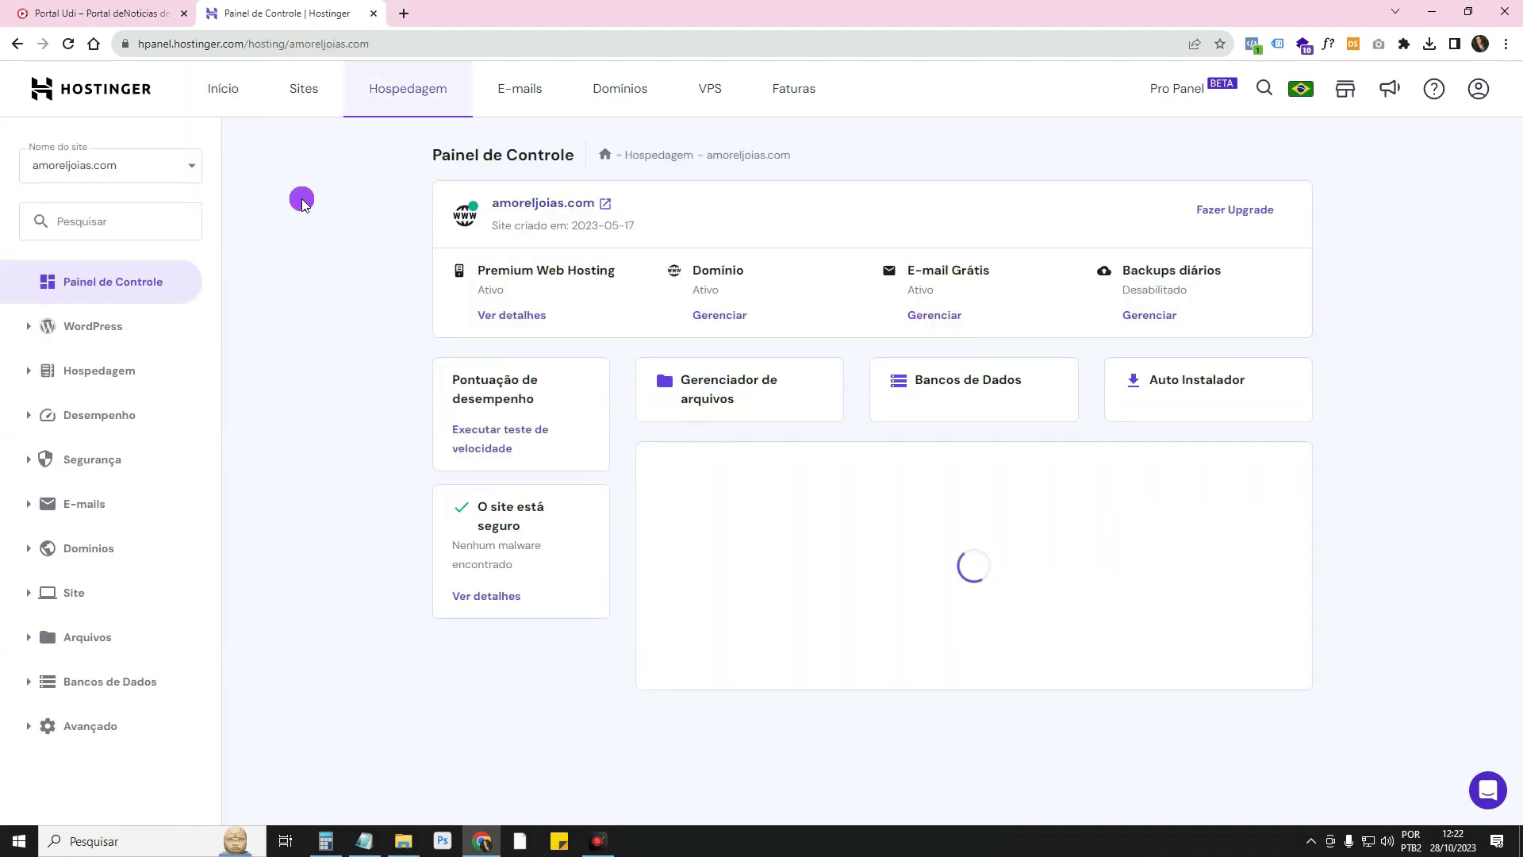
{"action": "left_click", "coordinate": [179, 170]}
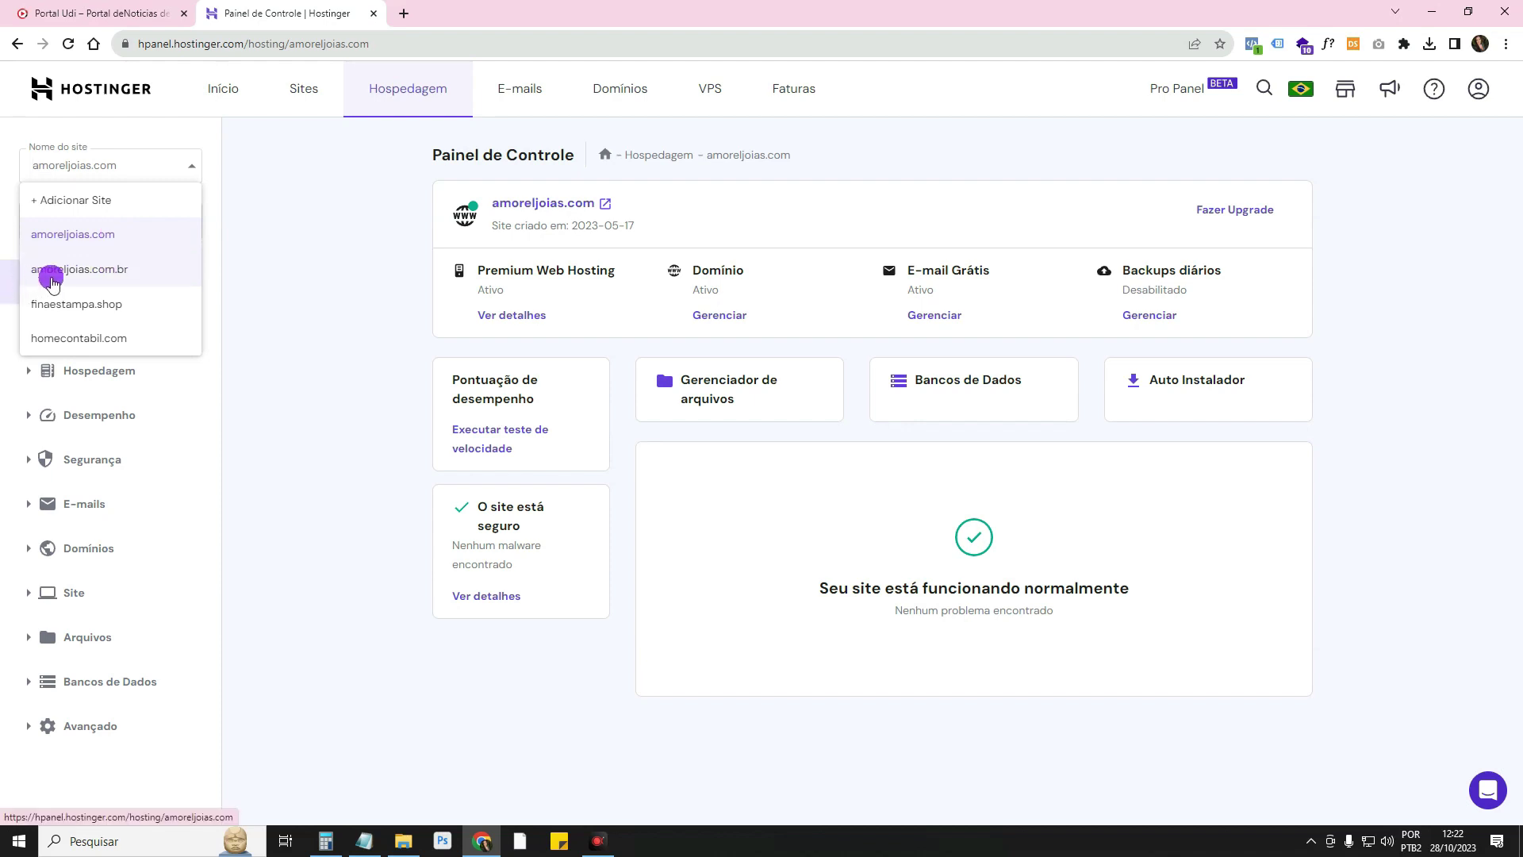
{"action": "left_click", "coordinate": [16, 48]}
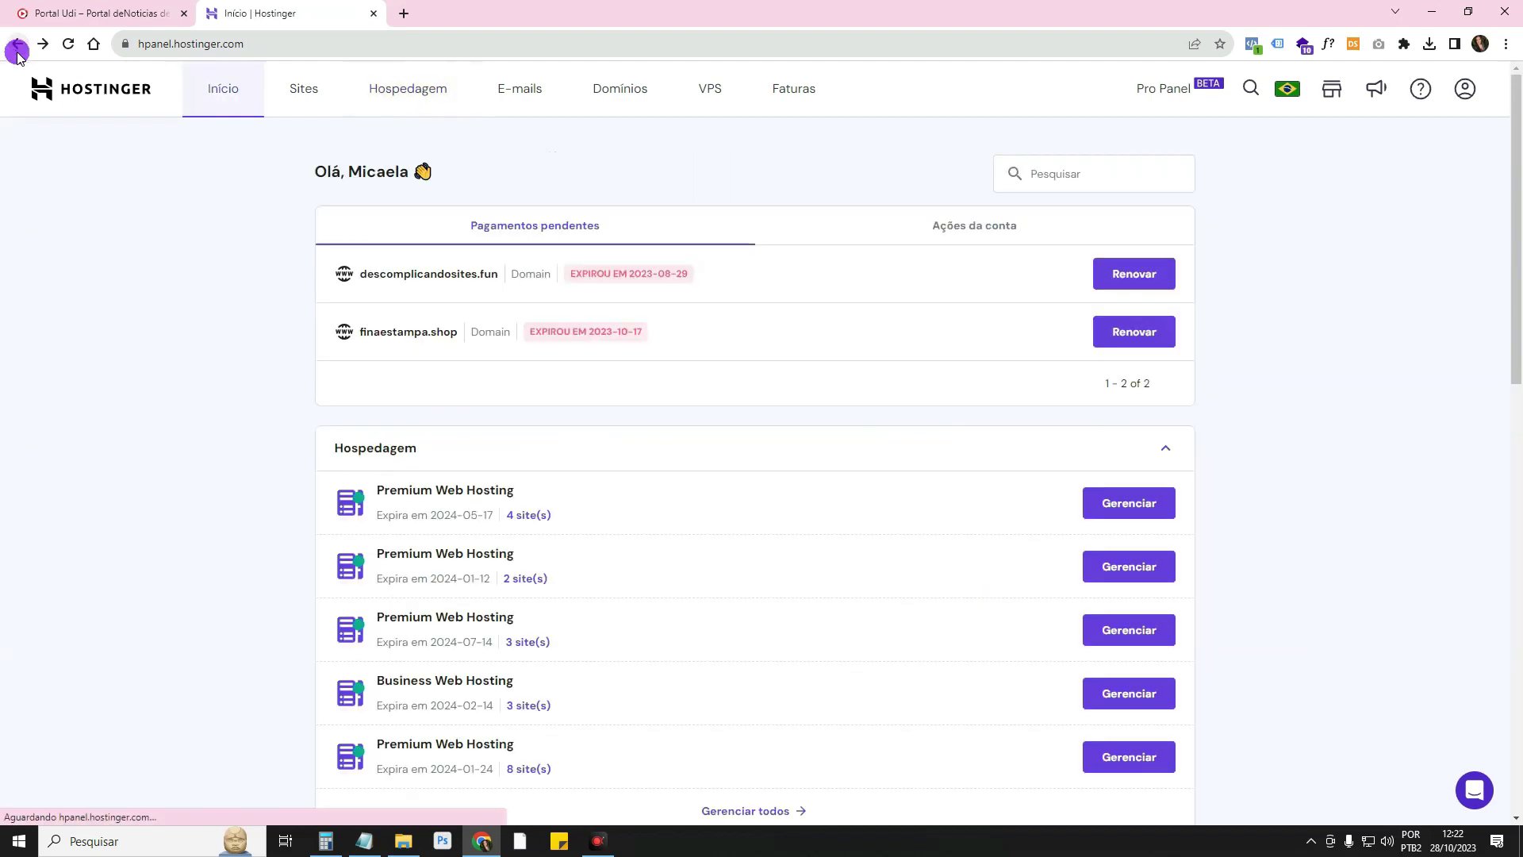
{"action": "scroll", "coordinate": [486, 486], "scroll_direction": "down", "scroll_amount": 4}
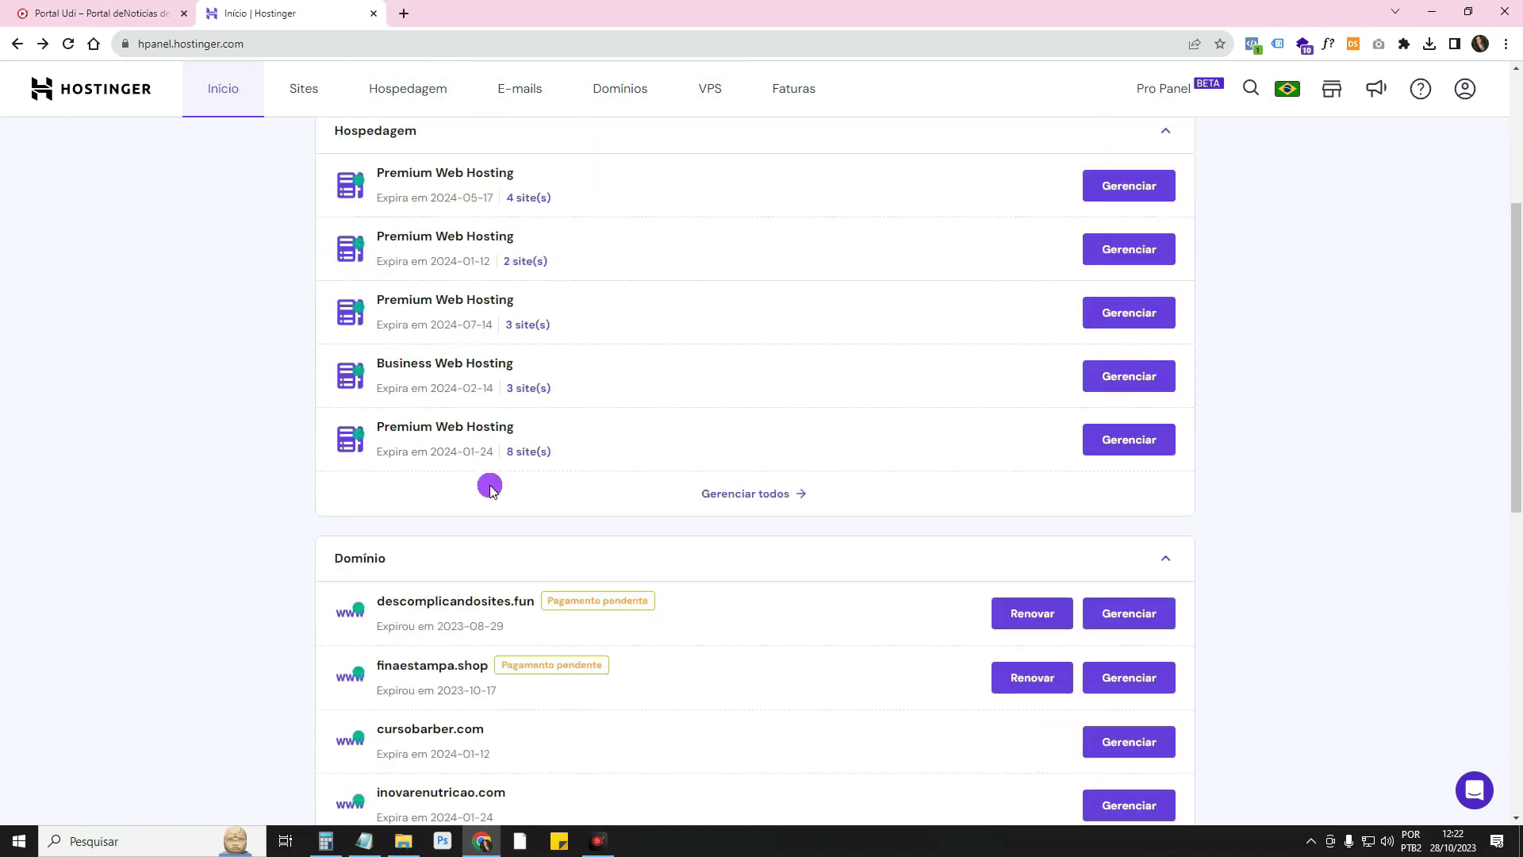
Show all hosting plans and page forward to the last page, 11-12 of 12
{"action": "left_click", "coordinate": [801, 492]}
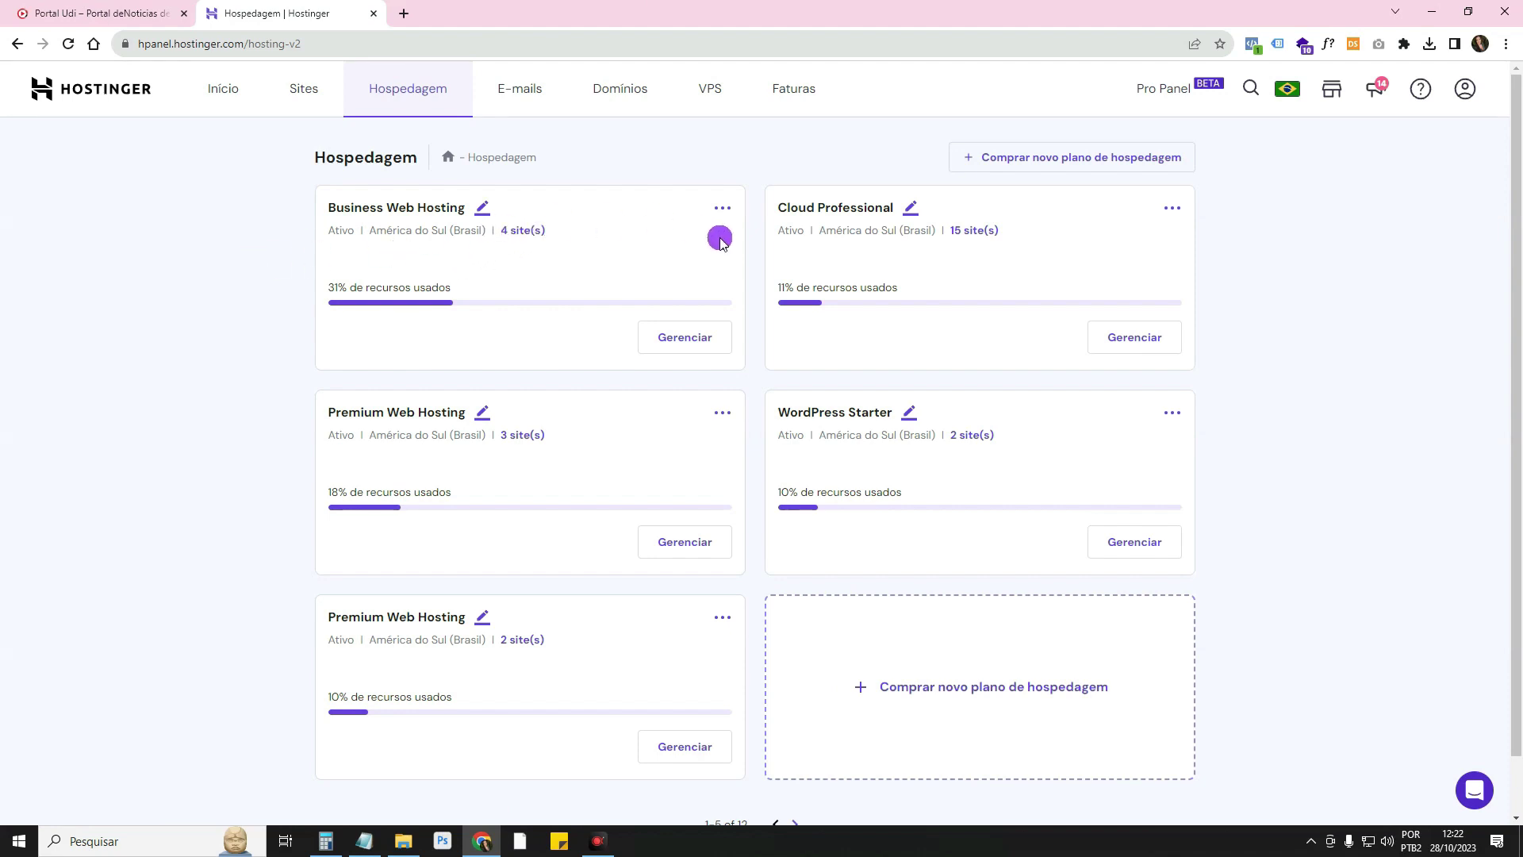
{"action": "scroll", "coordinate": [860, 432], "scroll_direction": "down", "scroll_amount": 2}
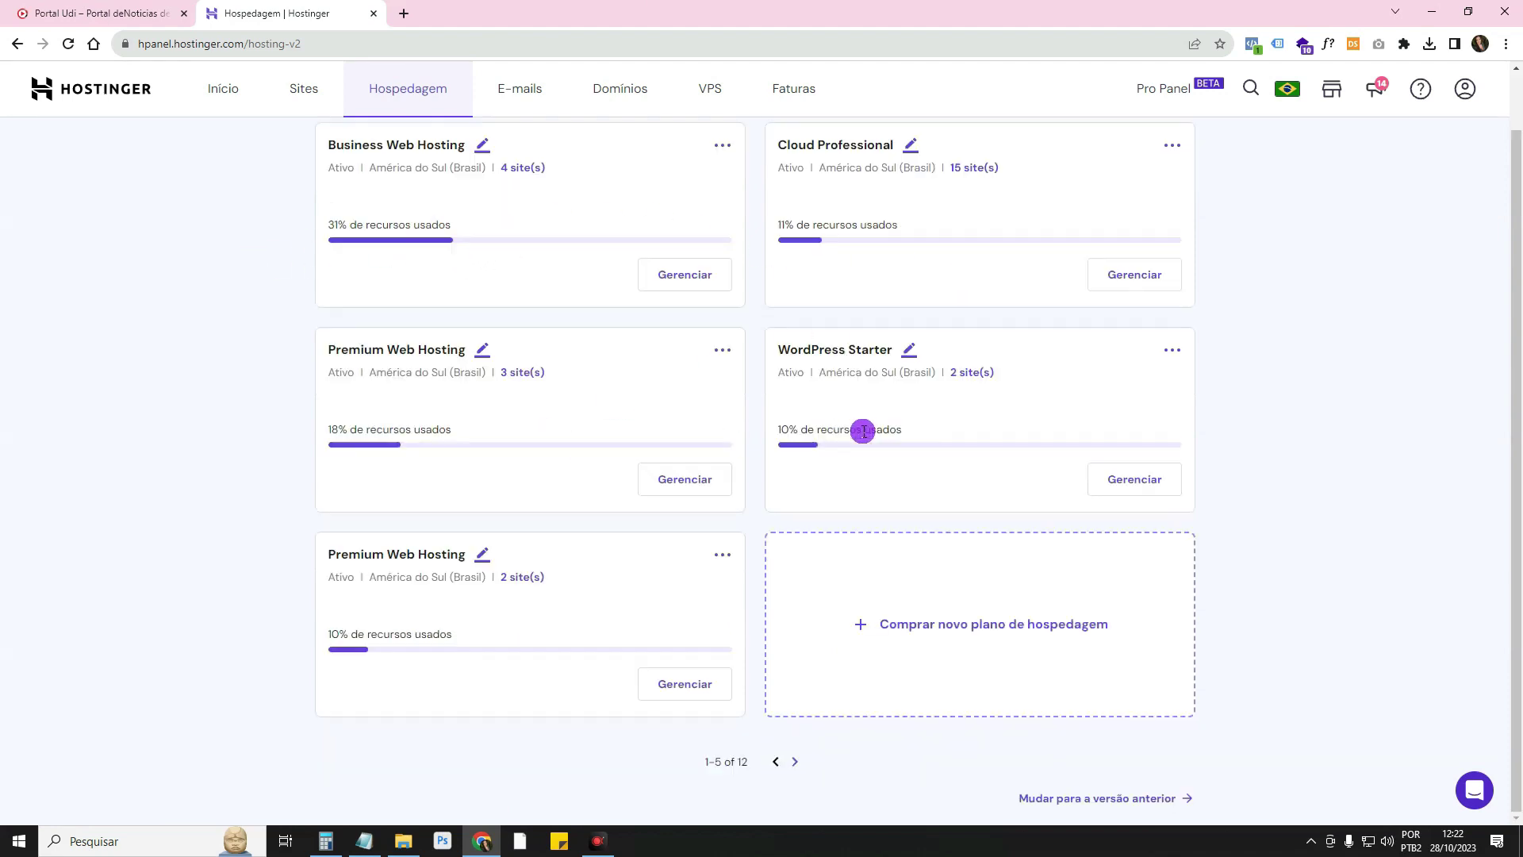
{"action": "scroll", "coordinate": [439, 143], "scroll_direction": "up", "scroll_amount": 2}
{"action": "scroll", "coordinate": [830, 375], "scroll_direction": "down", "scroll_amount": 2}
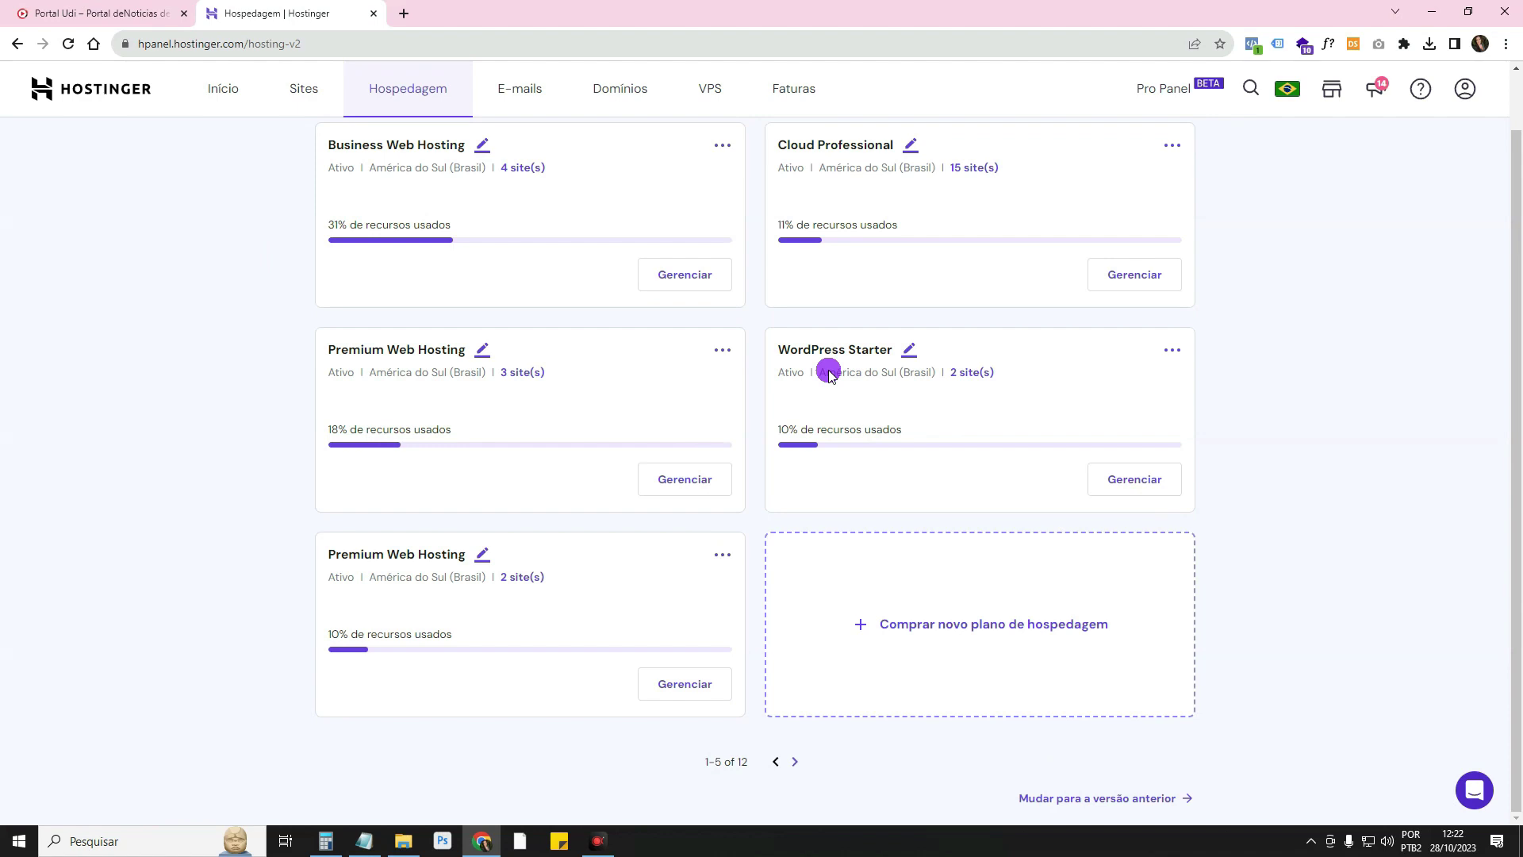
{"action": "left_click", "coordinate": [793, 761]}
{"action": "scroll", "coordinate": [796, 765], "scroll_direction": "down", "scroll_amount": 2}
{"action": "left_click", "coordinate": [797, 763]}
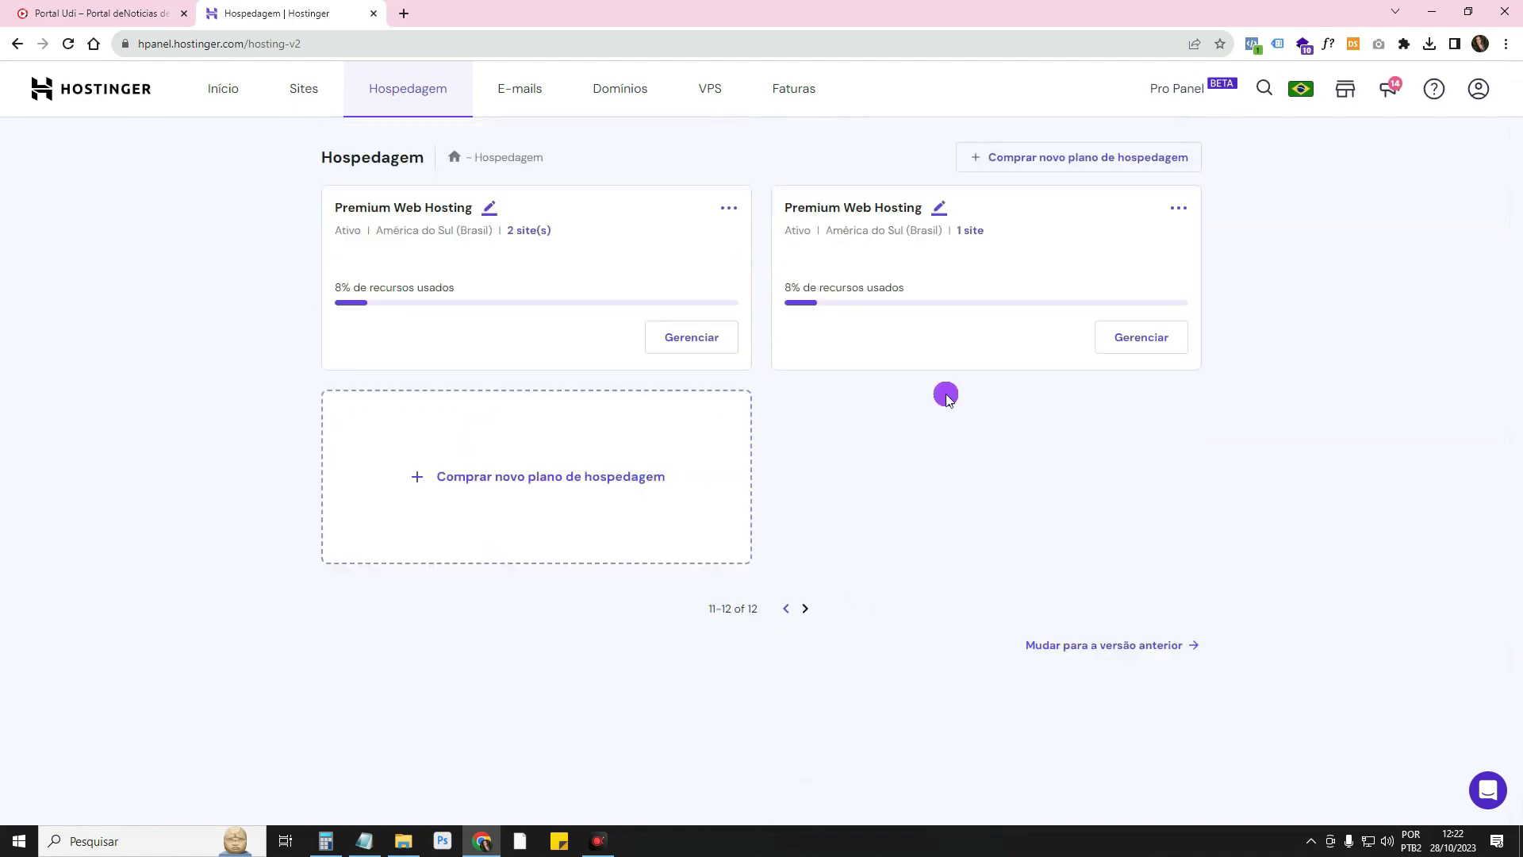
Choose portaludi.com.br from the first plan's two sites to open its control panel
{"action": "left_click", "coordinate": [532, 231]}
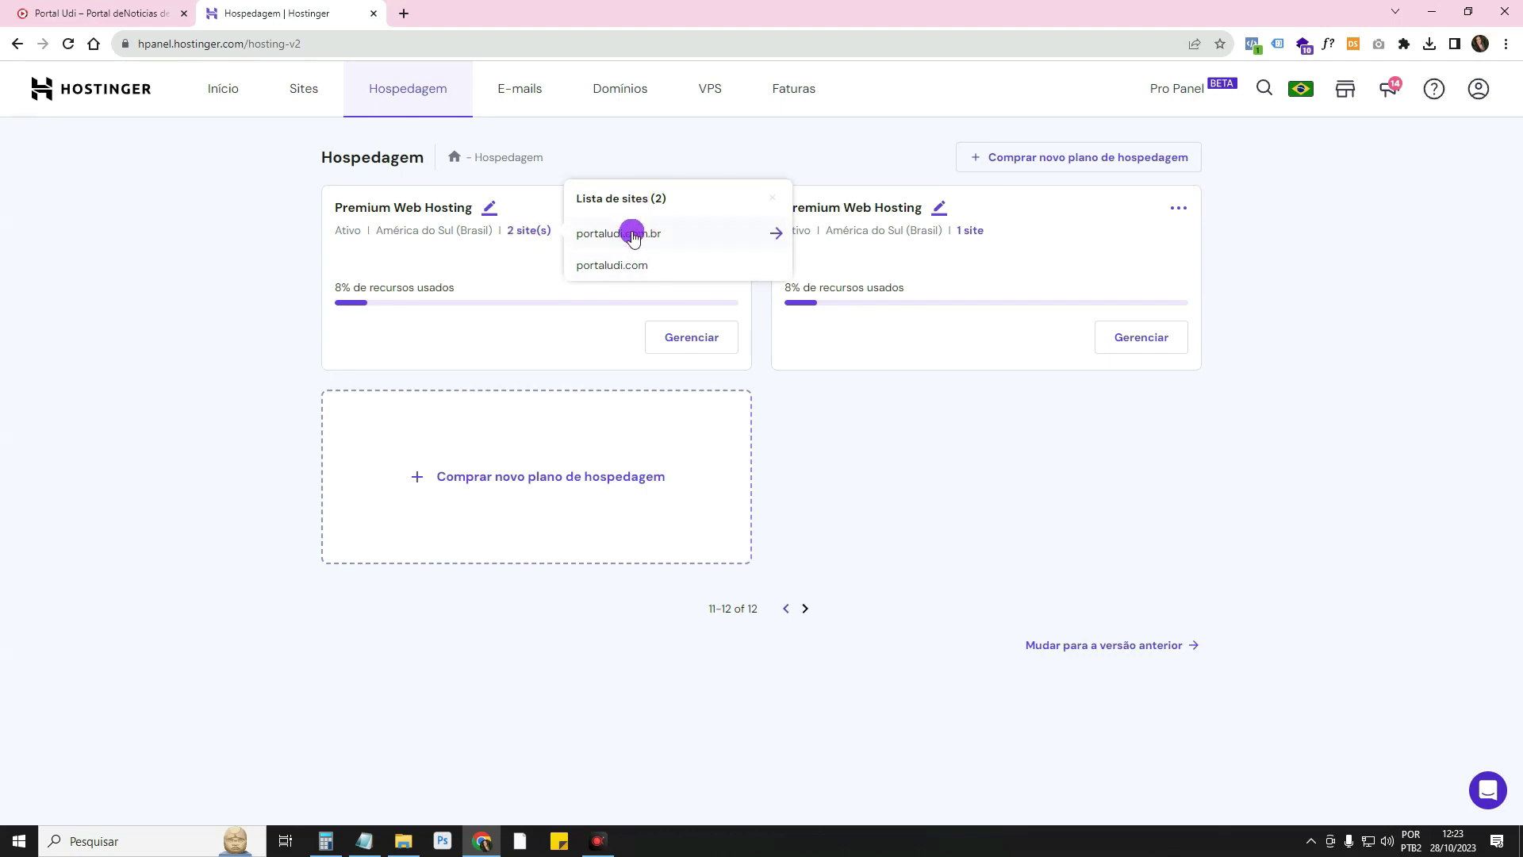
{"action": "left_click", "coordinate": [602, 235]}
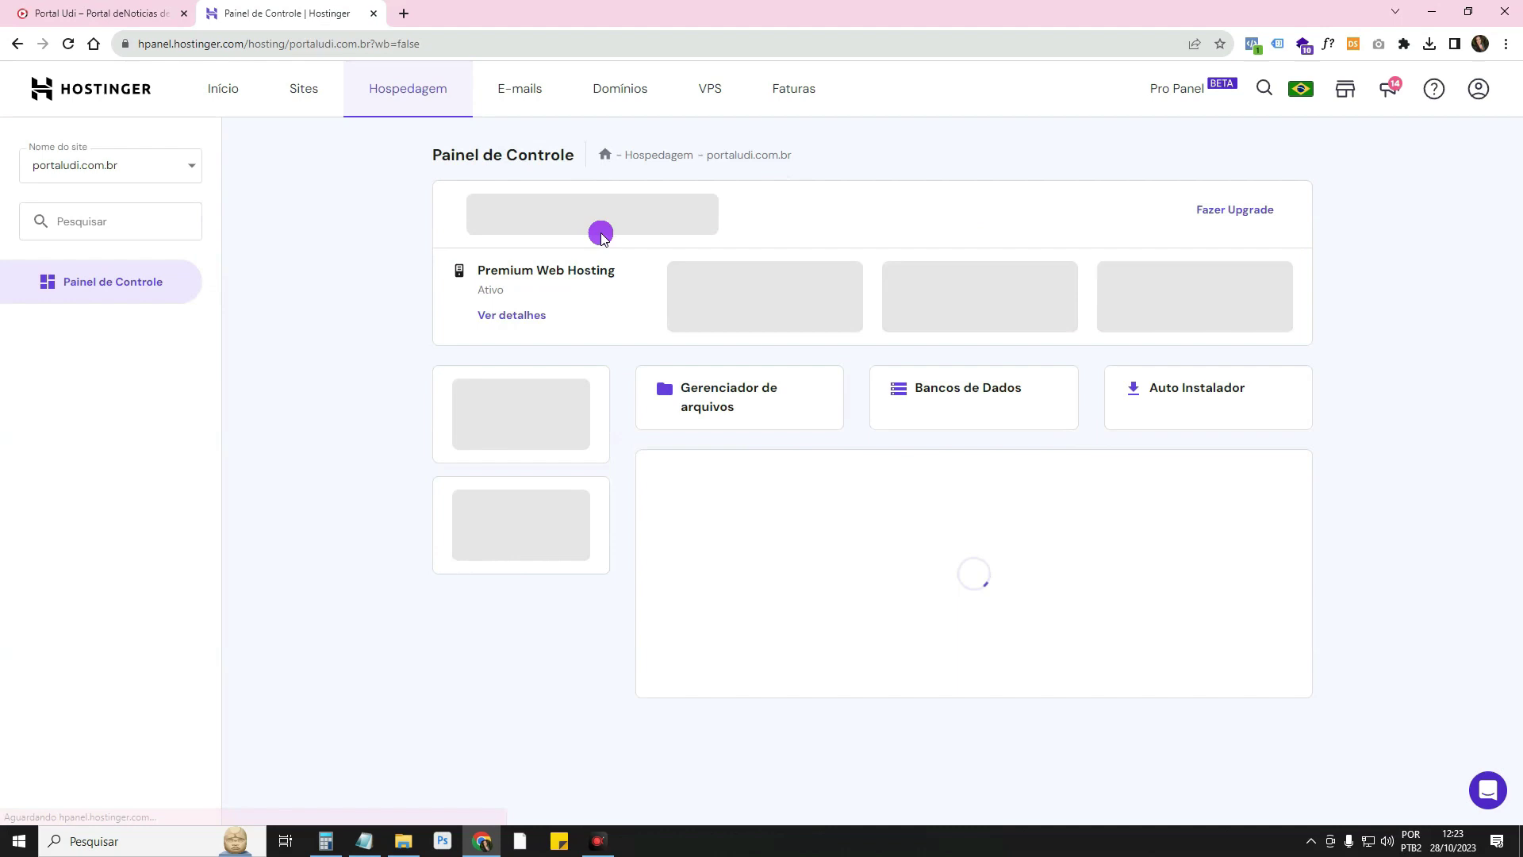
{"action": "left_click", "coordinate": [153, 174]}
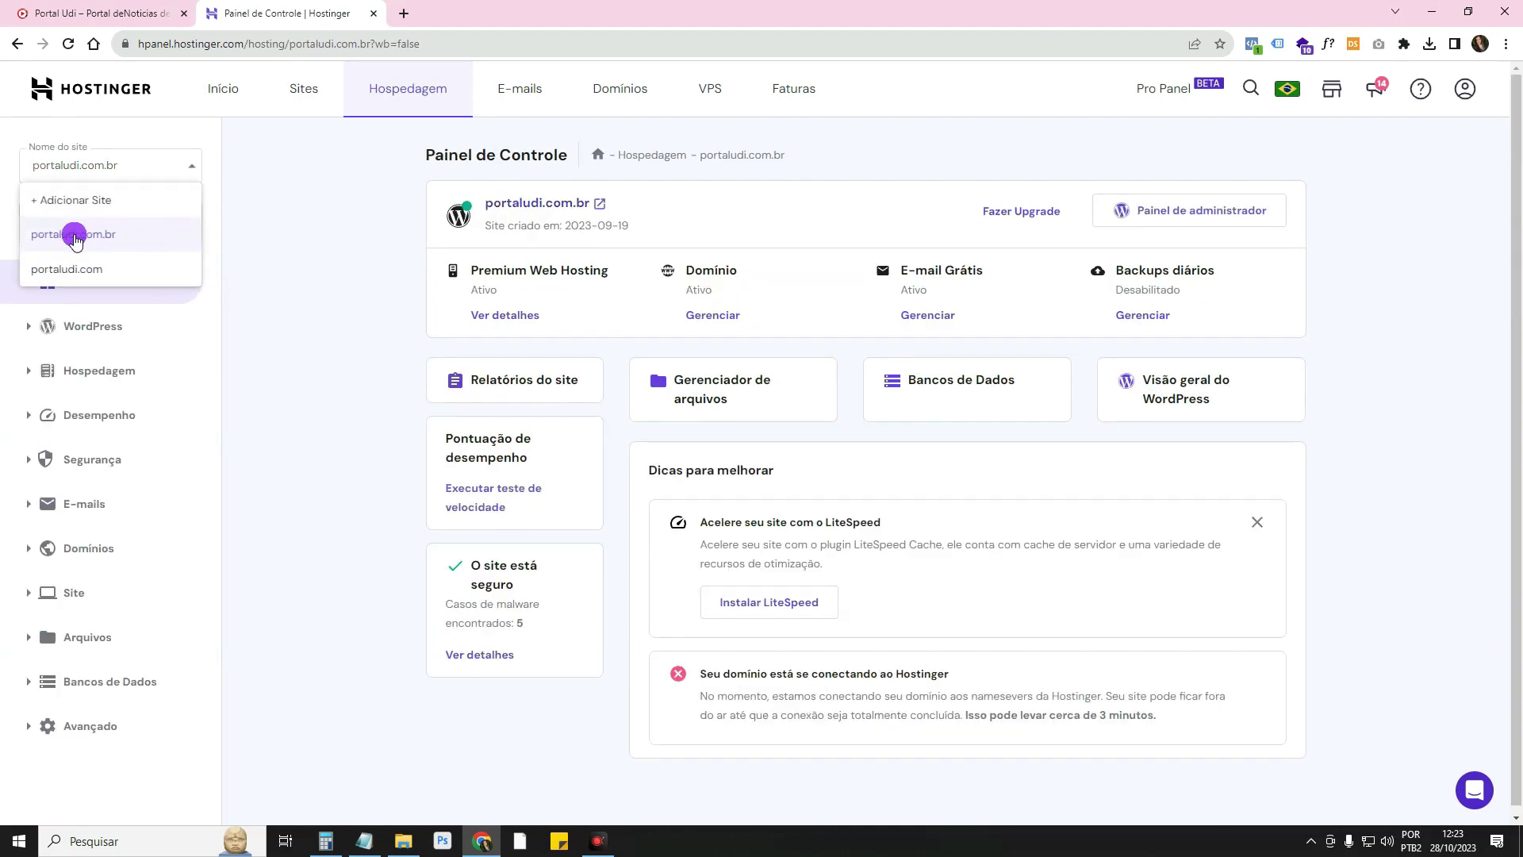
{"action": "left_click", "coordinate": [55, 238]}
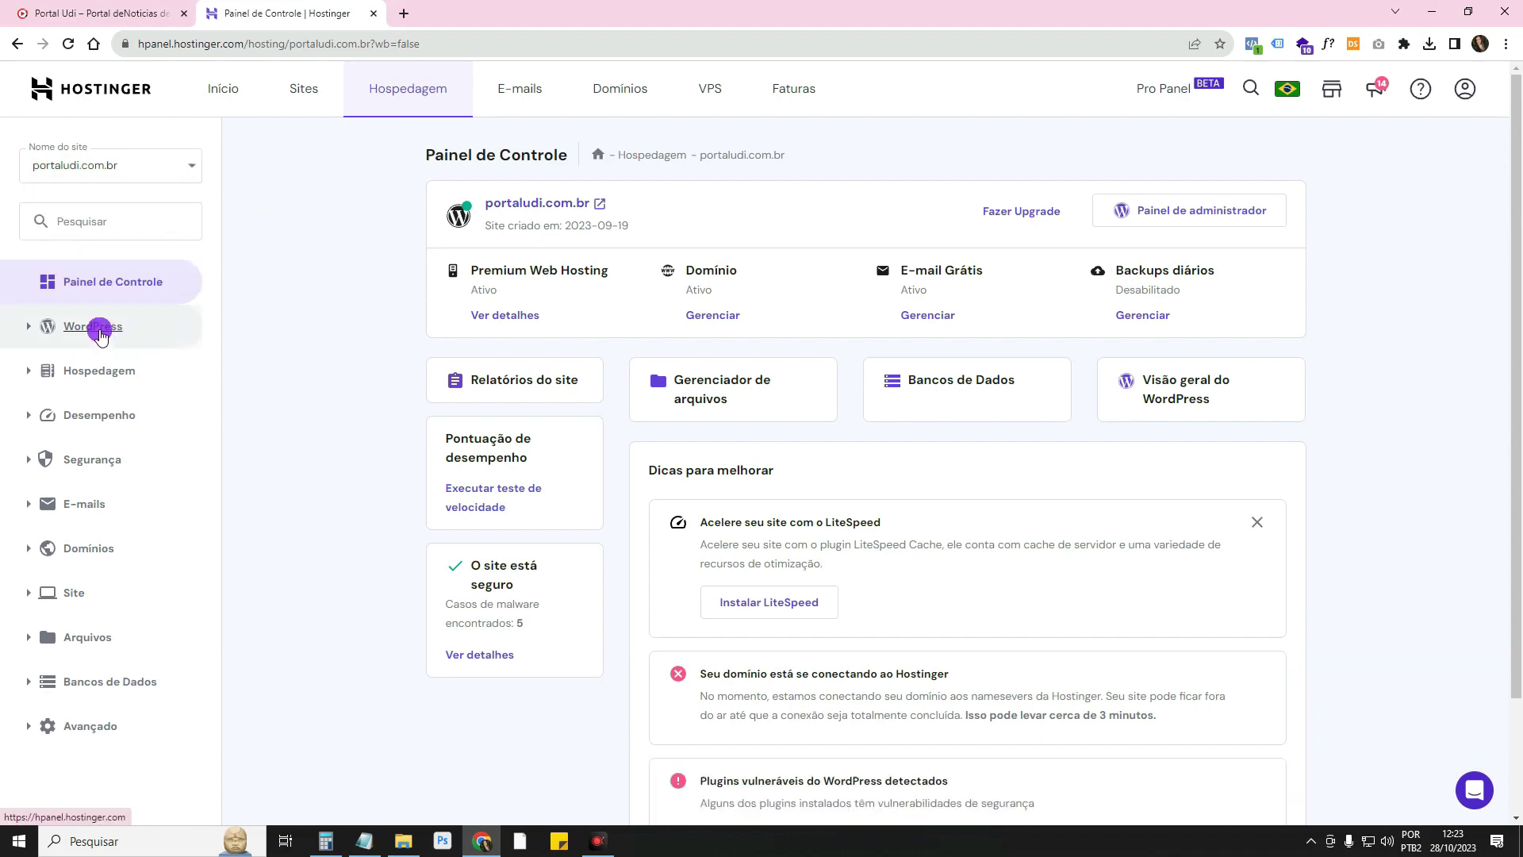
From portaludi.com.br's WordPress Visão geral in hPanel, open the Painel de administrador in a new tab
{"action": "left_click", "coordinate": [108, 328]}
{"action": "left_click", "coordinate": [105, 401]}
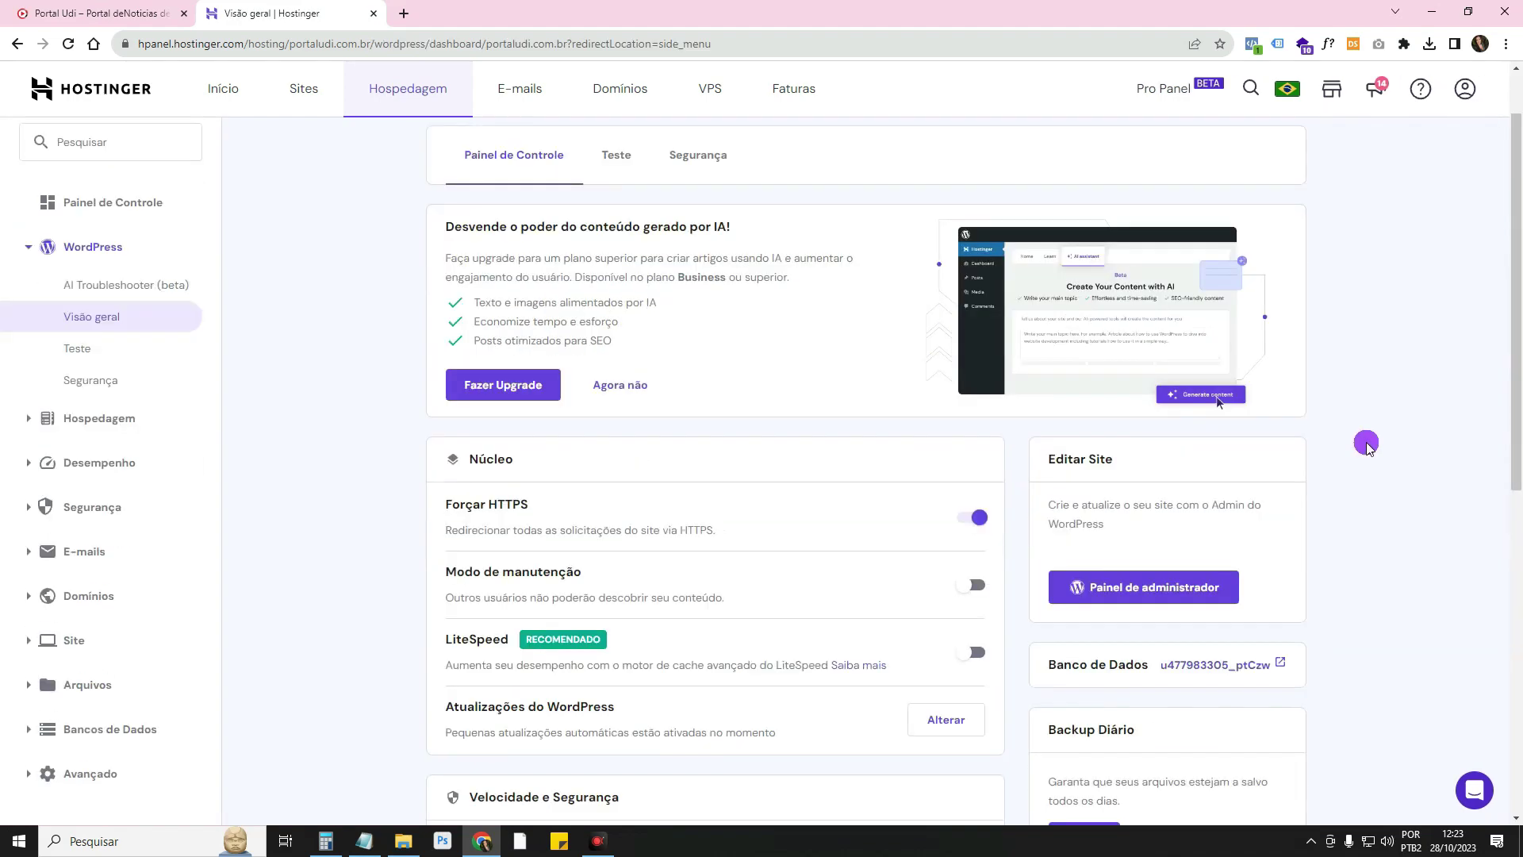
{"action": "scroll", "coordinate": [1189, 396], "scroll_direction": "down", "scroll_amount": 2}
{"action": "left_click", "coordinate": [1076, 292]}
{"action": "left_click", "coordinate": [1143, 436]}
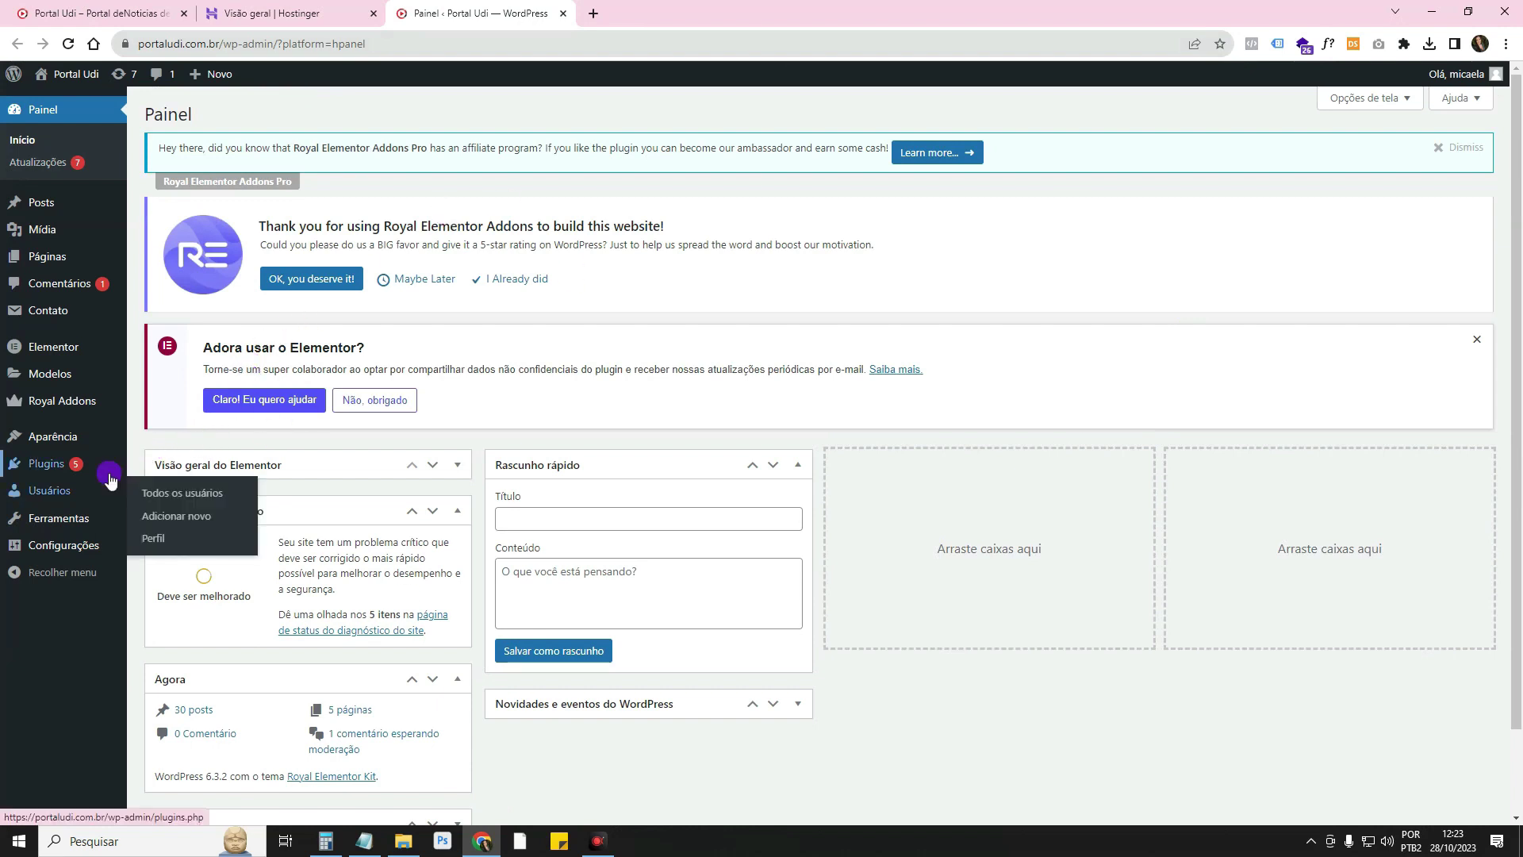
Open the administrator's profile under Usuários and generate a new strong password
{"action": "left_click", "coordinate": [146, 491]}
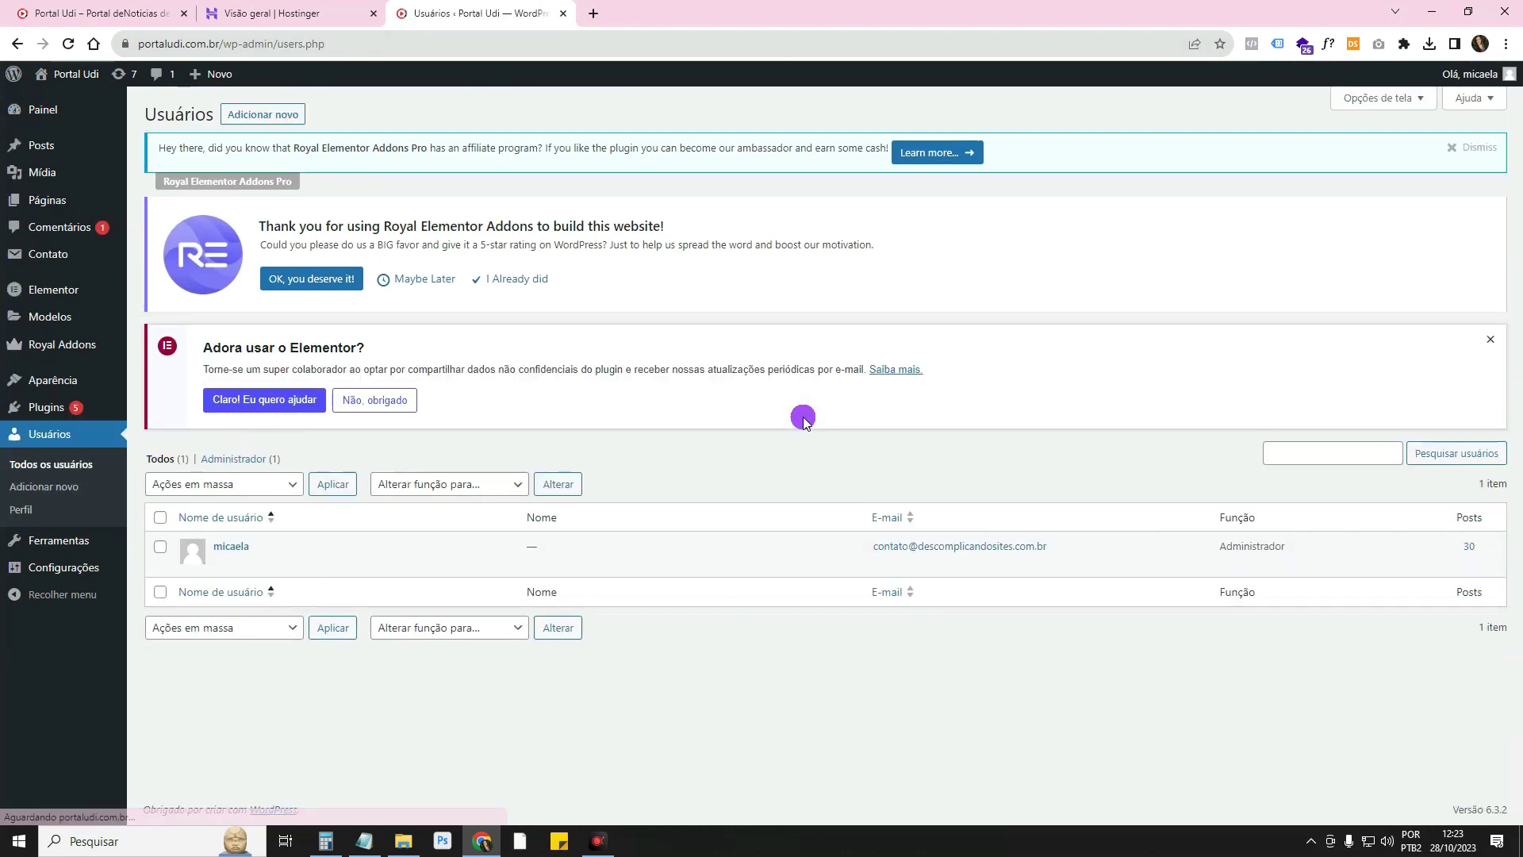
{"action": "left_click", "coordinate": [225, 571]}
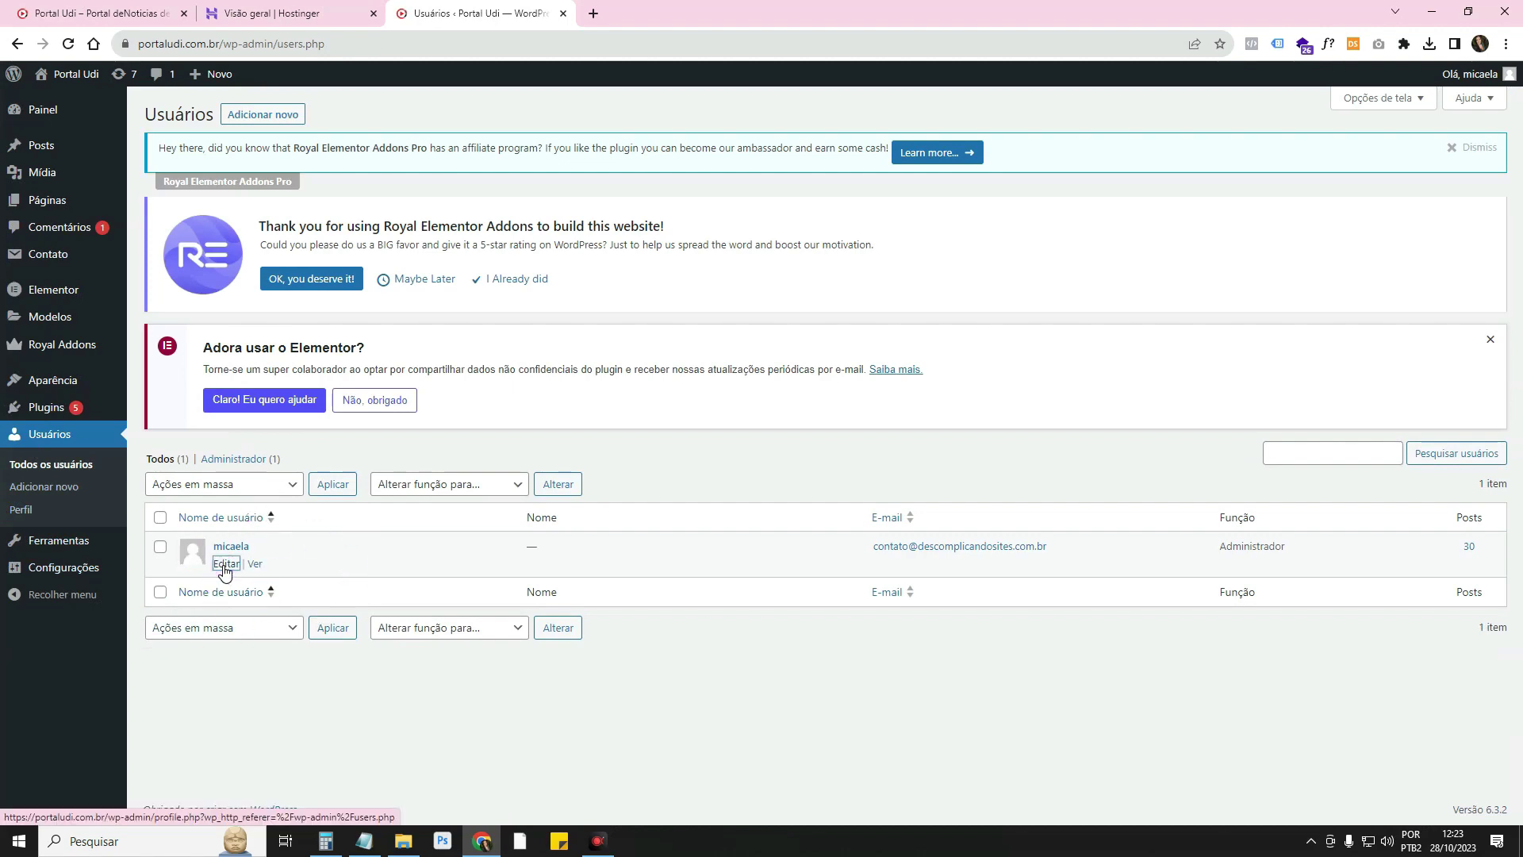
{"action": "scroll", "coordinate": [225, 571], "scroll_direction": "down", "scroll_amount": 9}
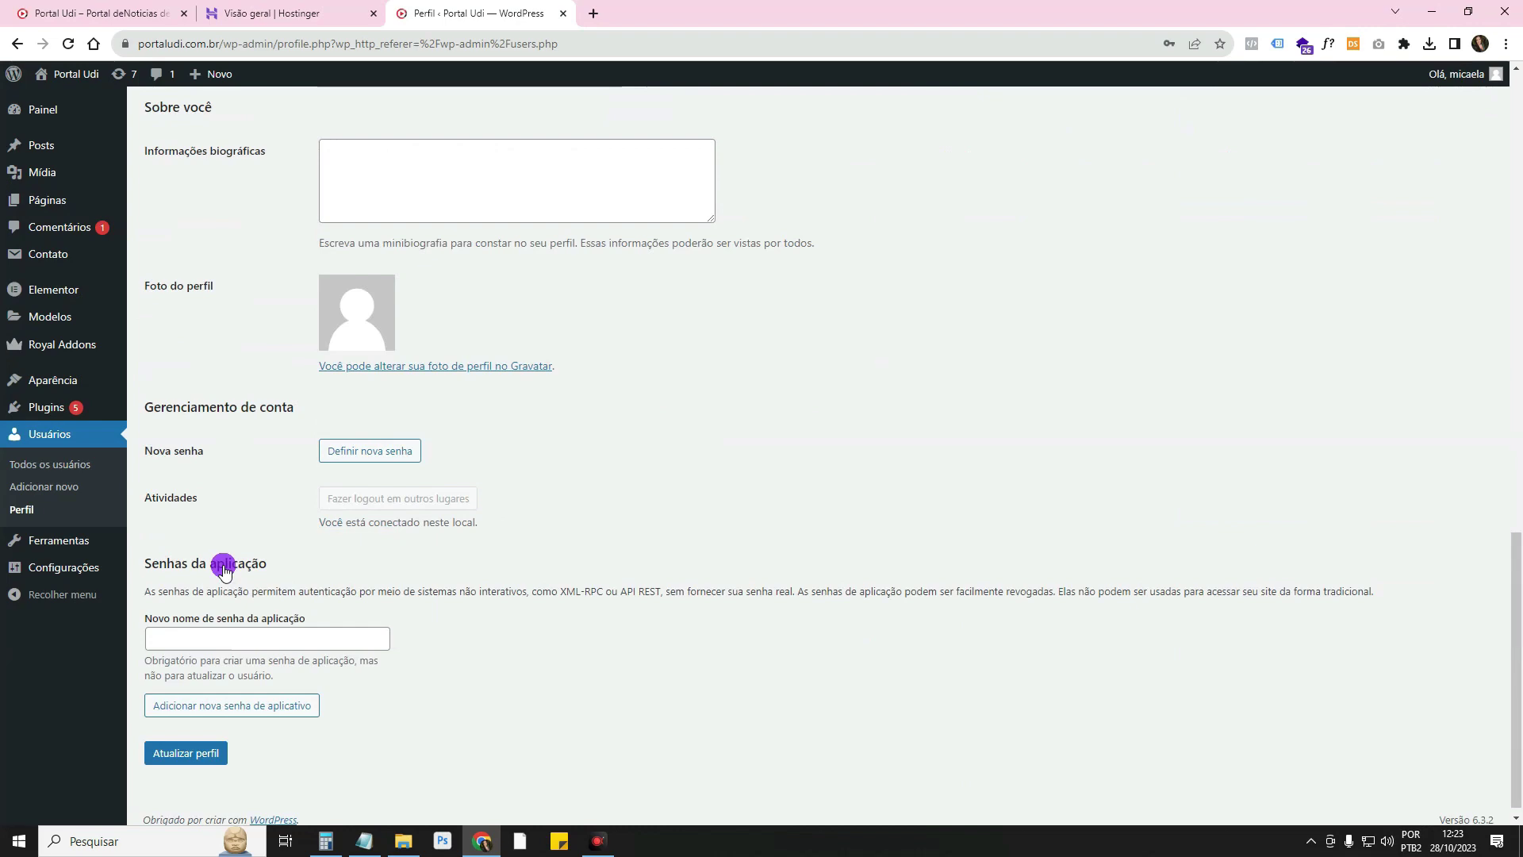
{"action": "scroll", "coordinate": [225, 571], "scroll_direction": "up", "scroll_amount": 4}
{"action": "scroll", "coordinate": [225, 571], "scroll_direction": "down", "scroll_amount": 4}
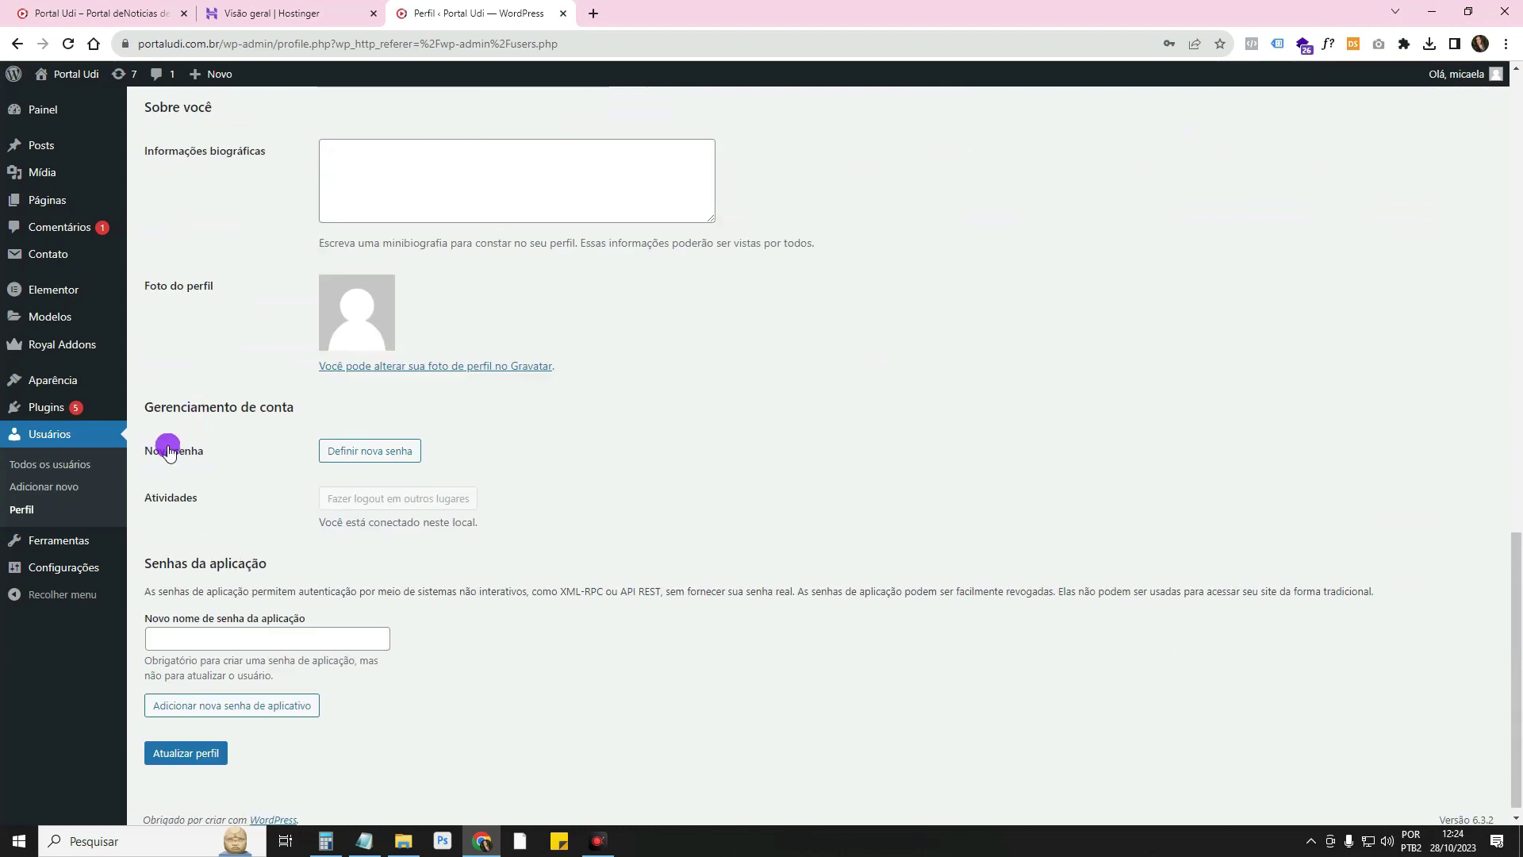
{"action": "left_click", "coordinate": [389, 464]}
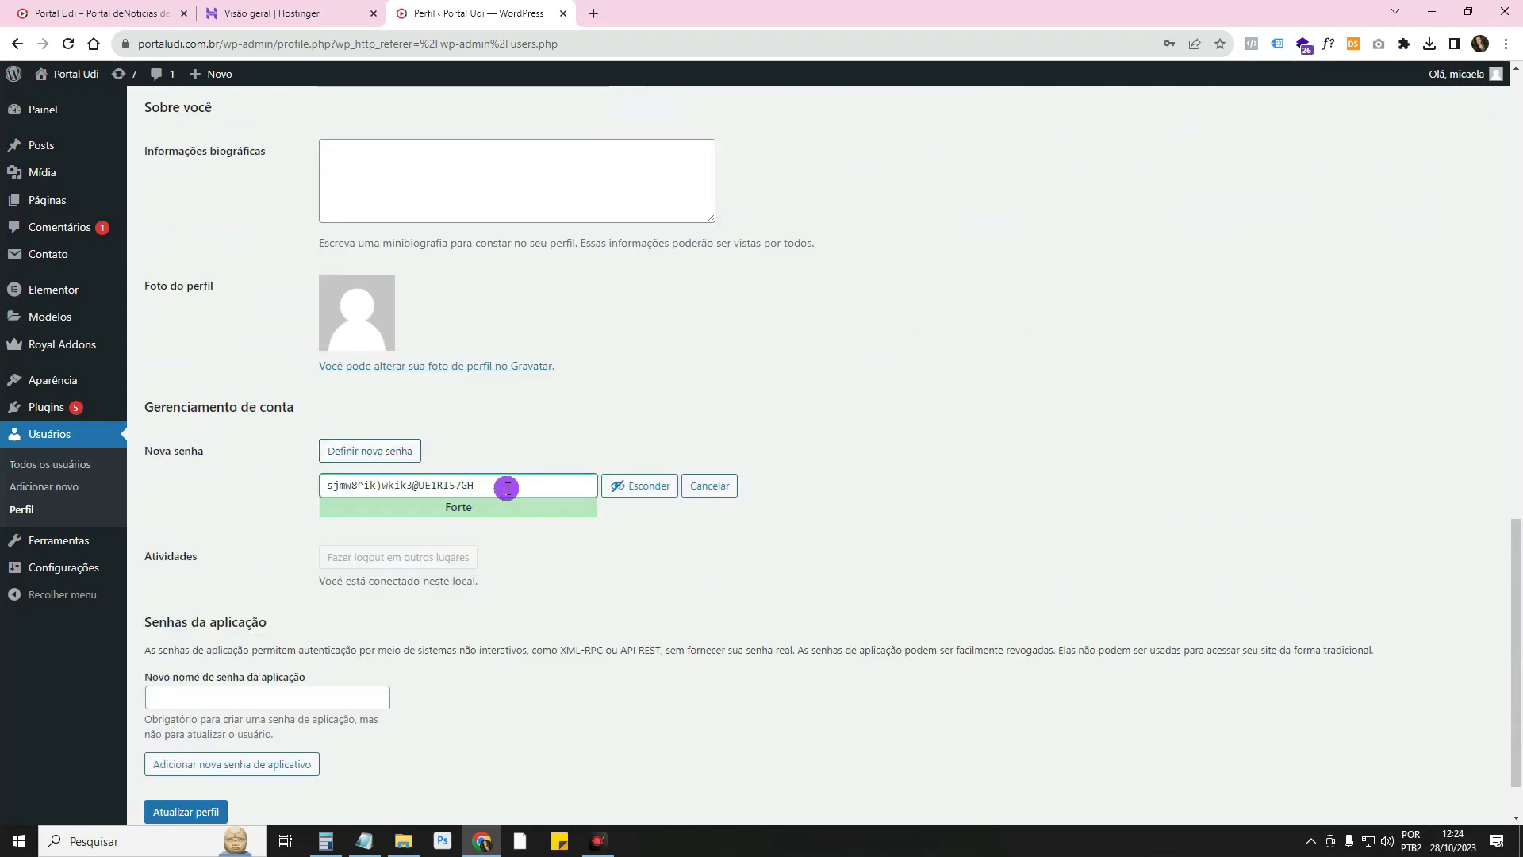
Head to Usuários > Adicionar novo without saving, triggering the 'Sair do site?' warning
{"action": "scroll", "coordinate": [208, 755], "scroll_direction": "down", "scroll_amount": 1}
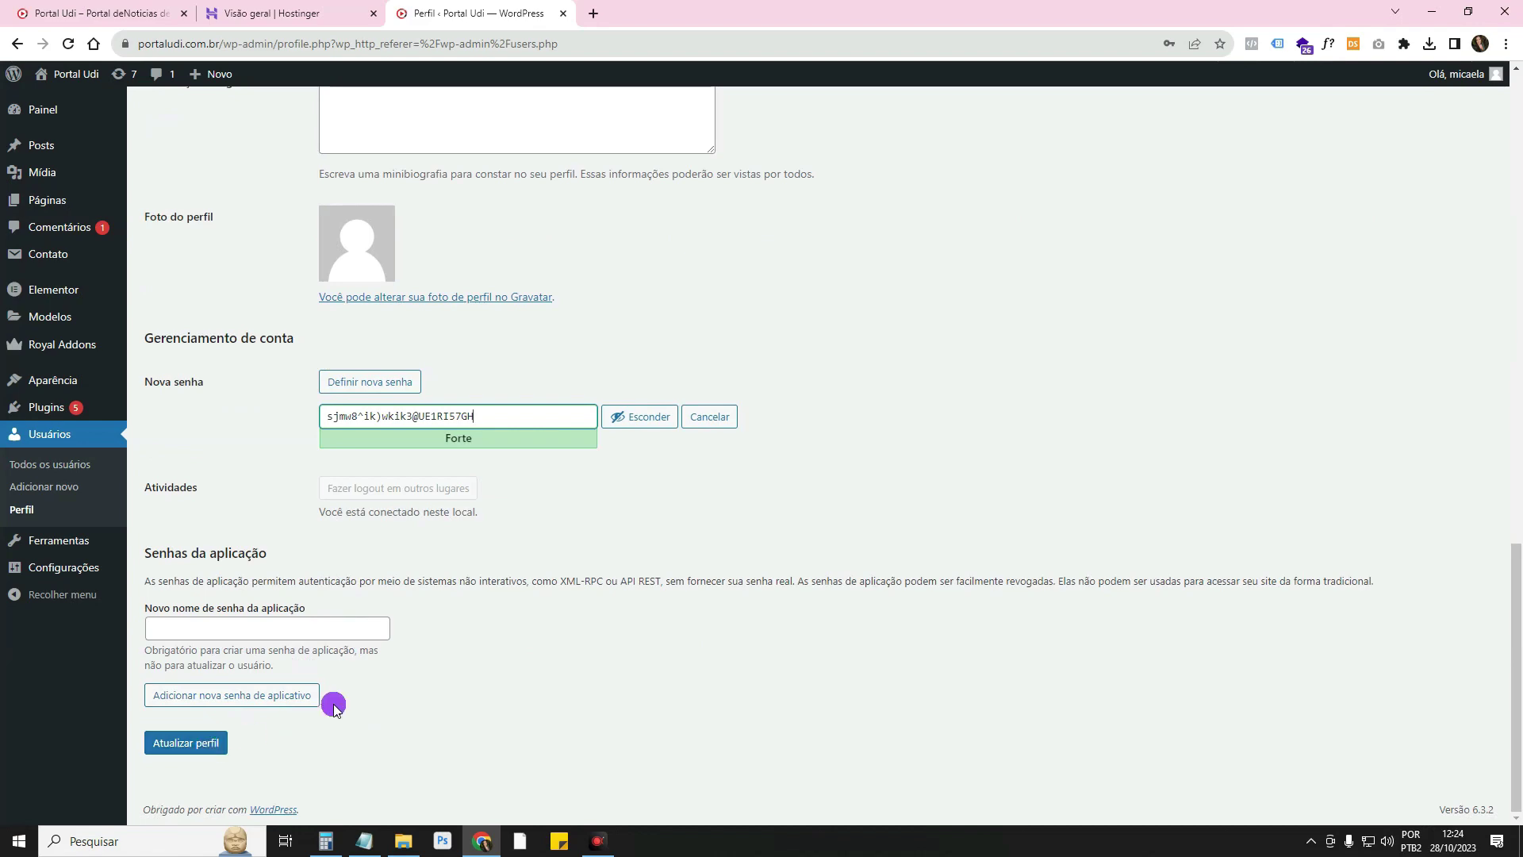
{"action": "scroll", "coordinate": [479, 619], "scroll_direction": "up", "scroll_amount": 4}
{"action": "scroll", "coordinate": [479, 619], "scroll_direction": "up", "scroll_amount": 3}
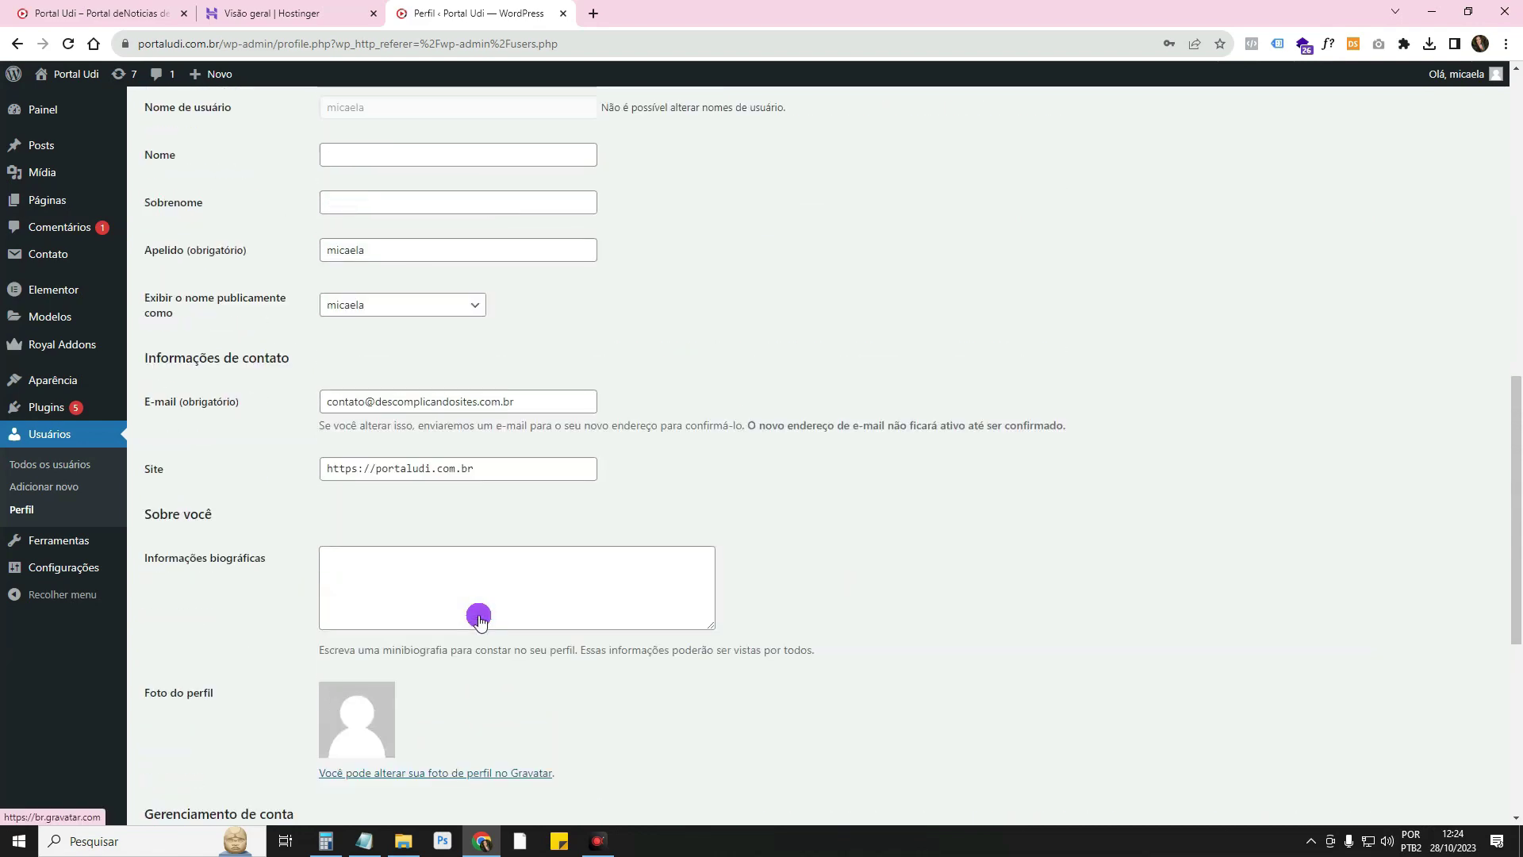
{"action": "left_click_drag", "start_coordinate": [557, 476], "coordinate": [305, 479]}
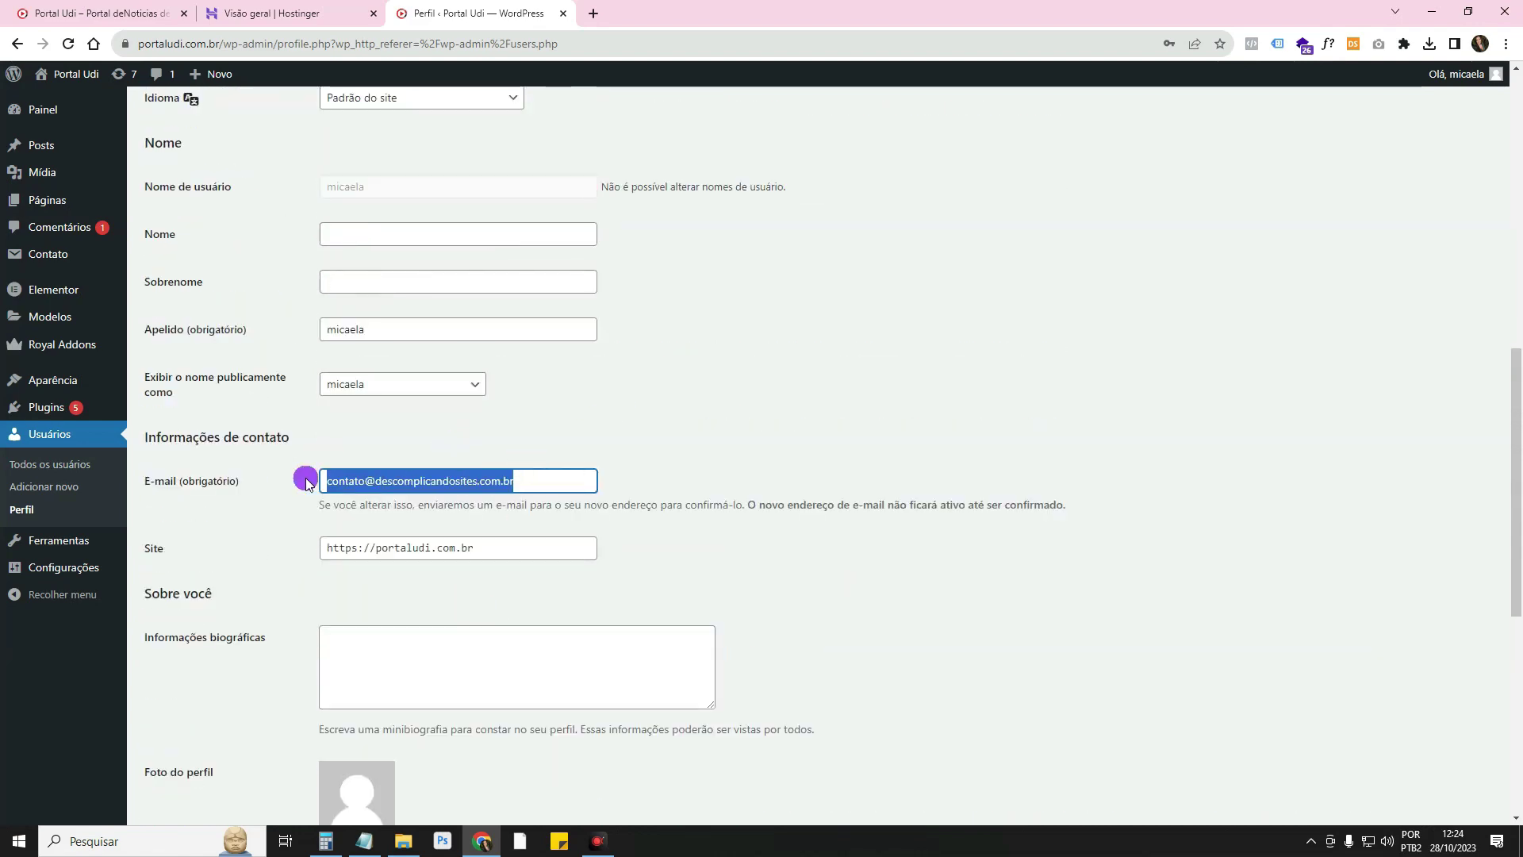
{"action": "scroll", "coordinate": [403, 490], "scroll_direction": "up", "scroll_amount": 3}
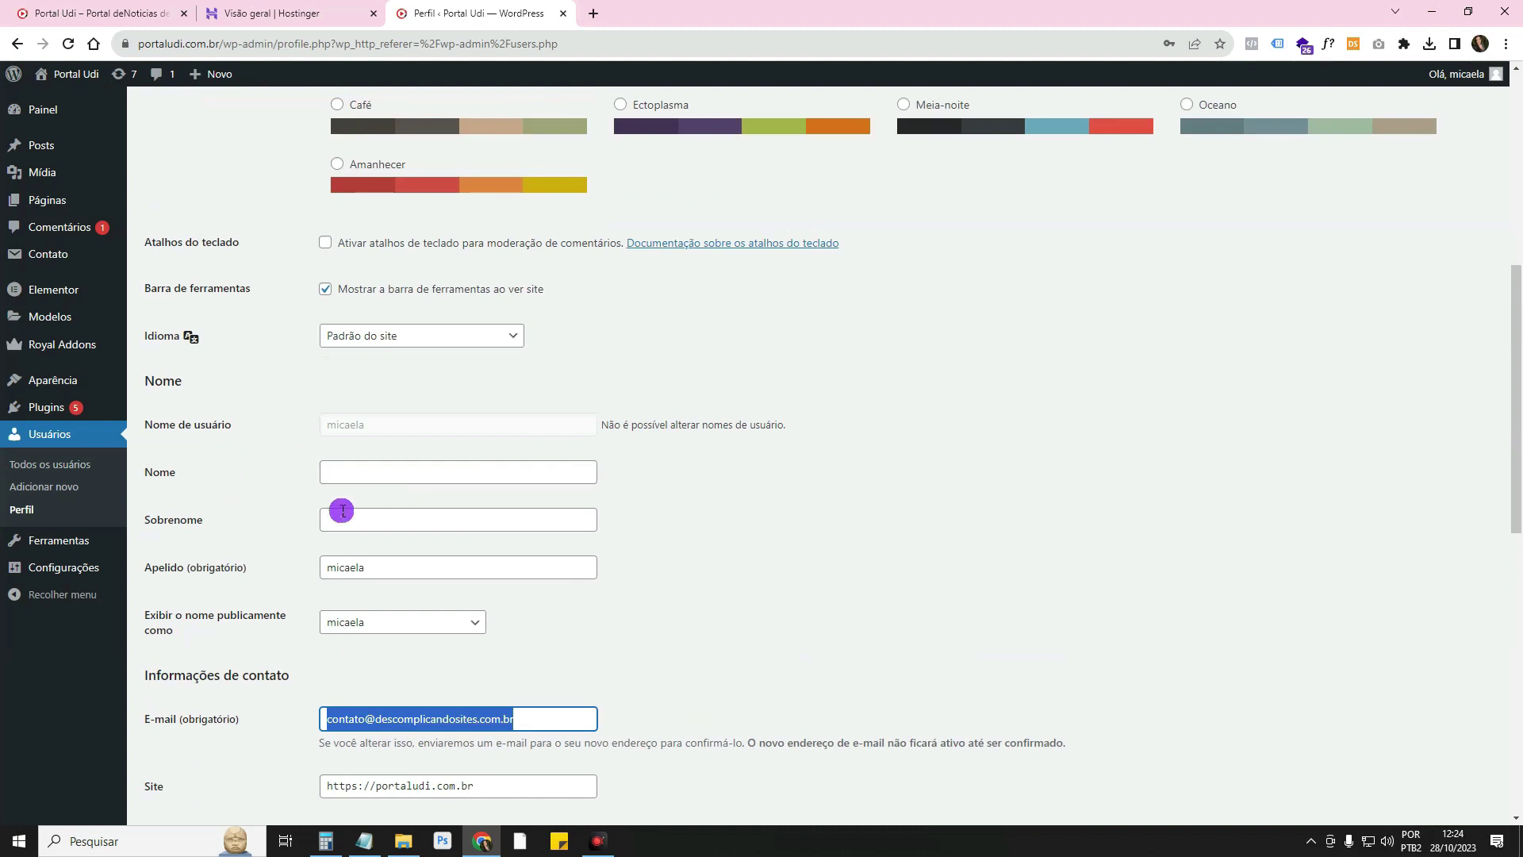
{"action": "left_click", "coordinate": [32, 486]}
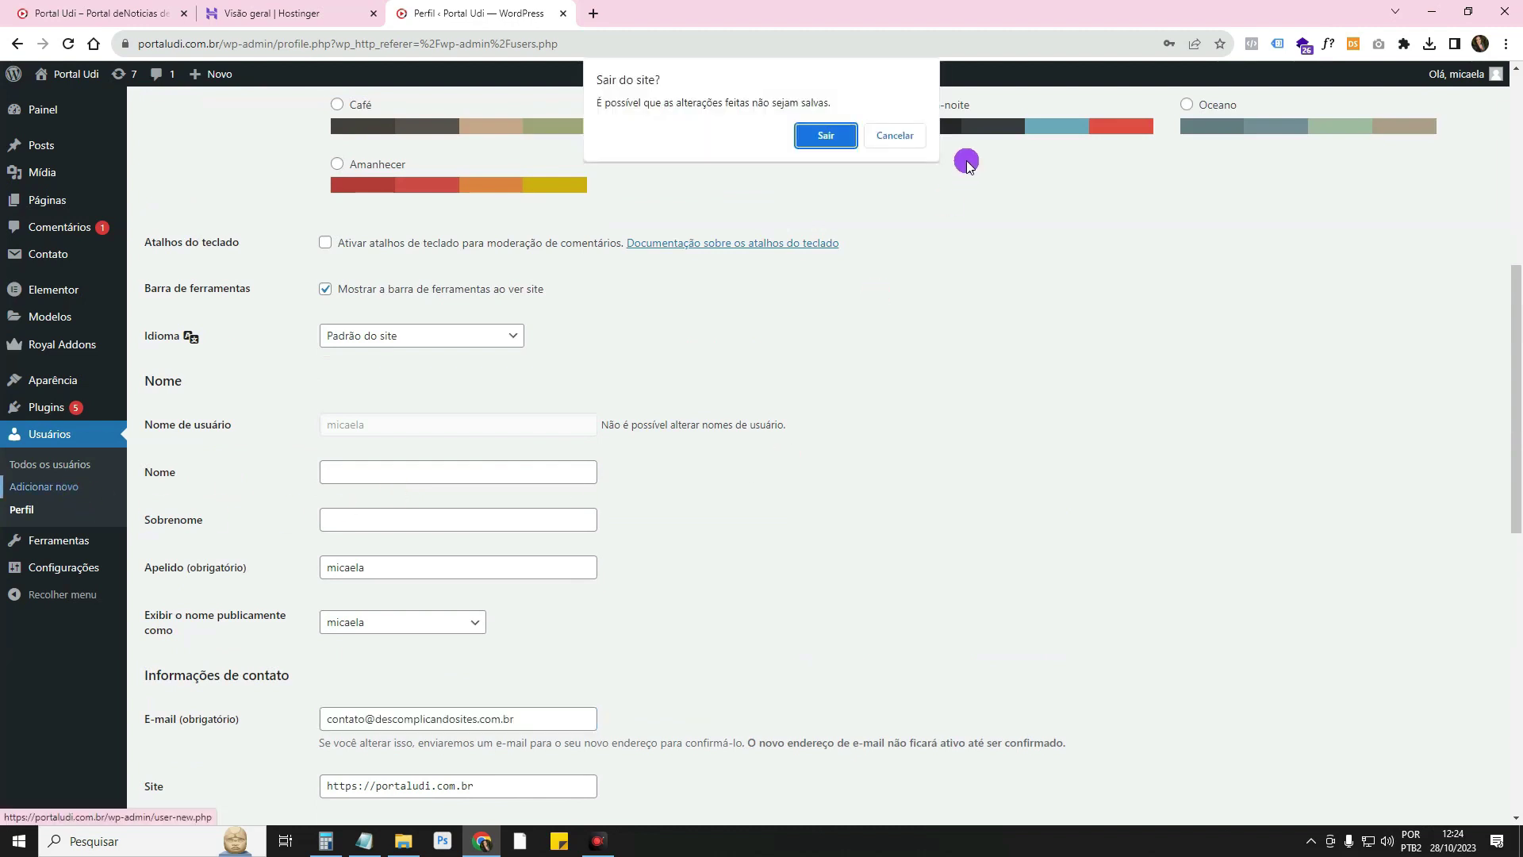
Confirm Sair to leave the profile and review the new-user form's generated password and Assinante role
{"action": "left_click", "coordinate": [895, 135]}
{"action": "left_click", "coordinate": [75, 486]}
{"action": "left_click", "coordinate": [826, 162]}
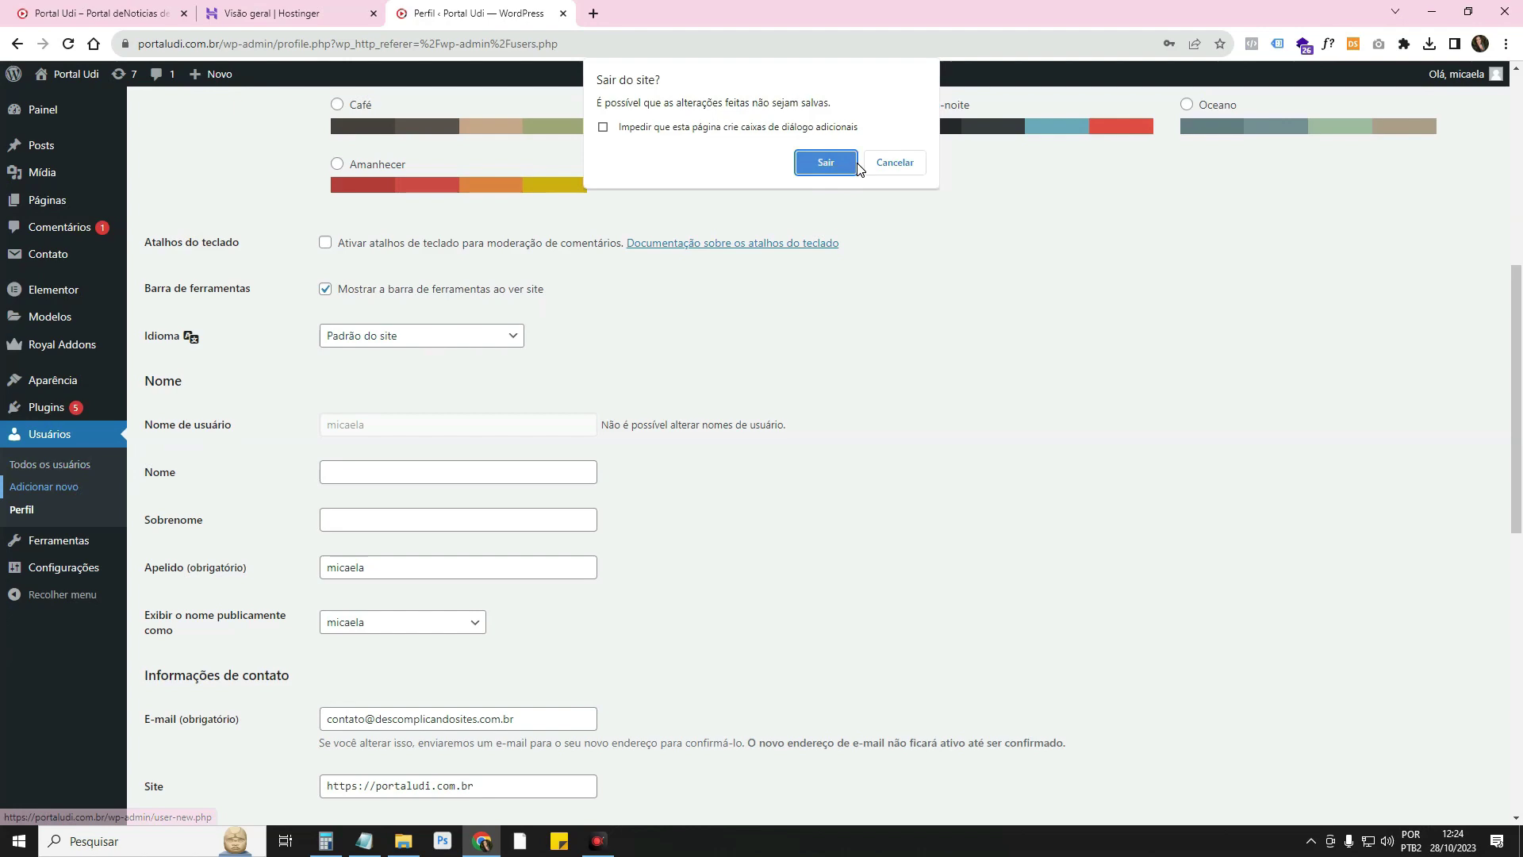
{"action": "scroll", "coordinate": [622, 445], "scroll_direction": "down", "scroll_amount": 3}
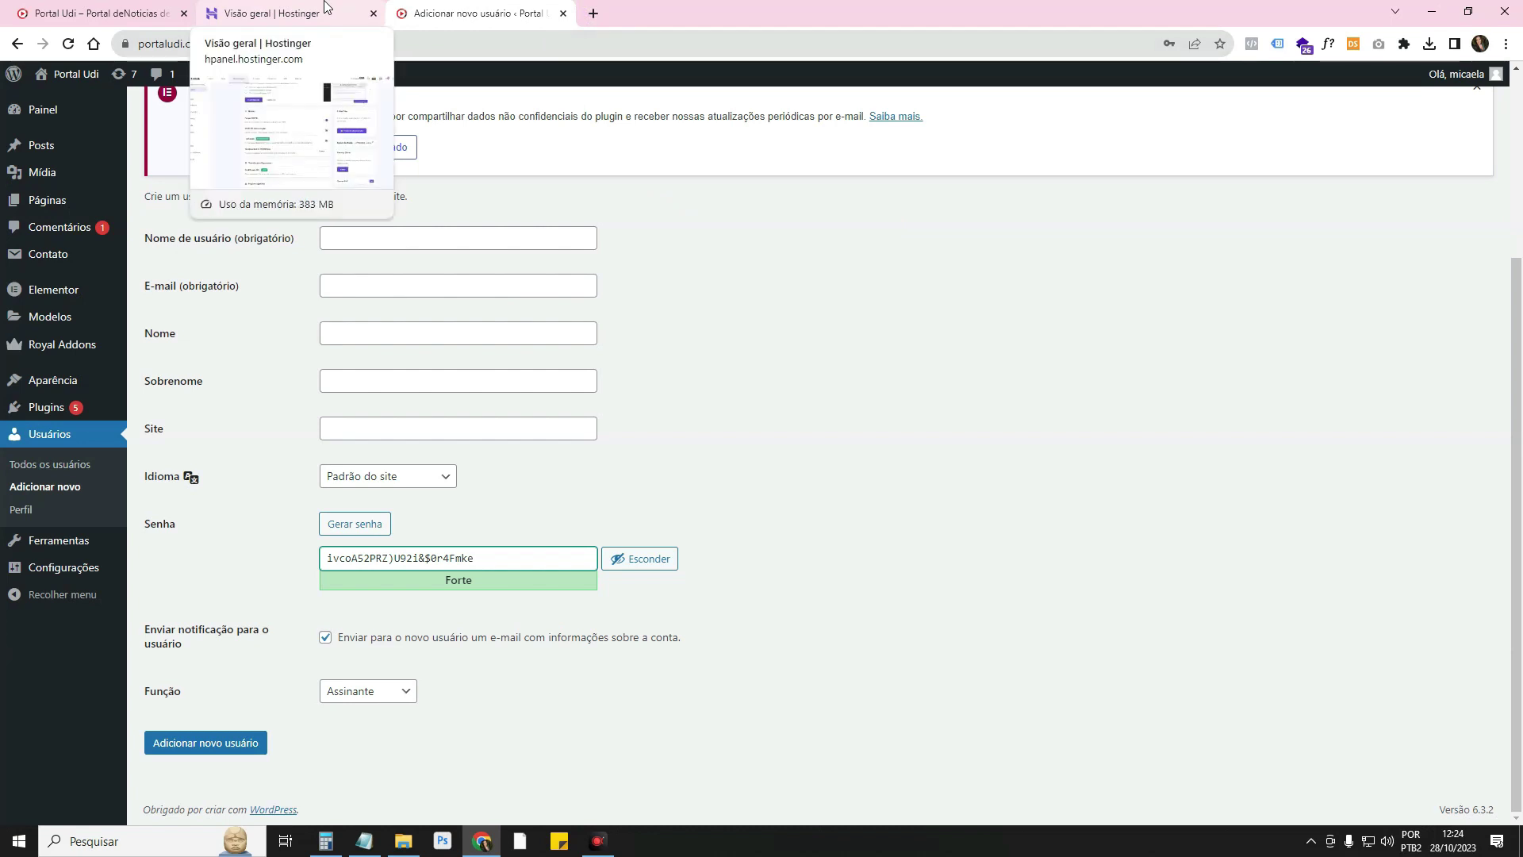
{"action": "left_click", "coordinate": [846, 164]}
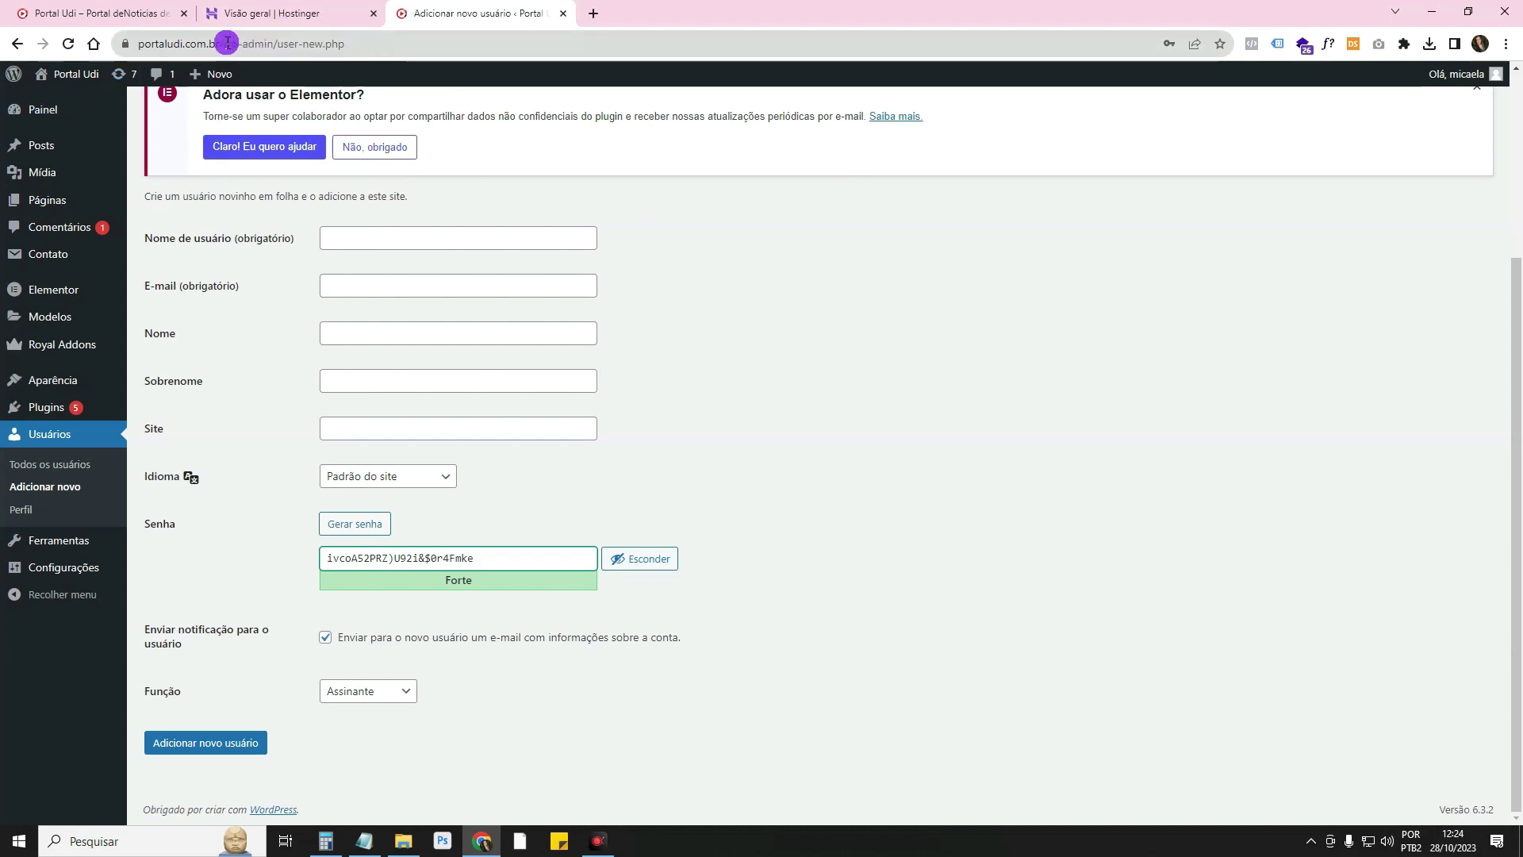
{"action": "left_click", "coordinate": [227, 43]}
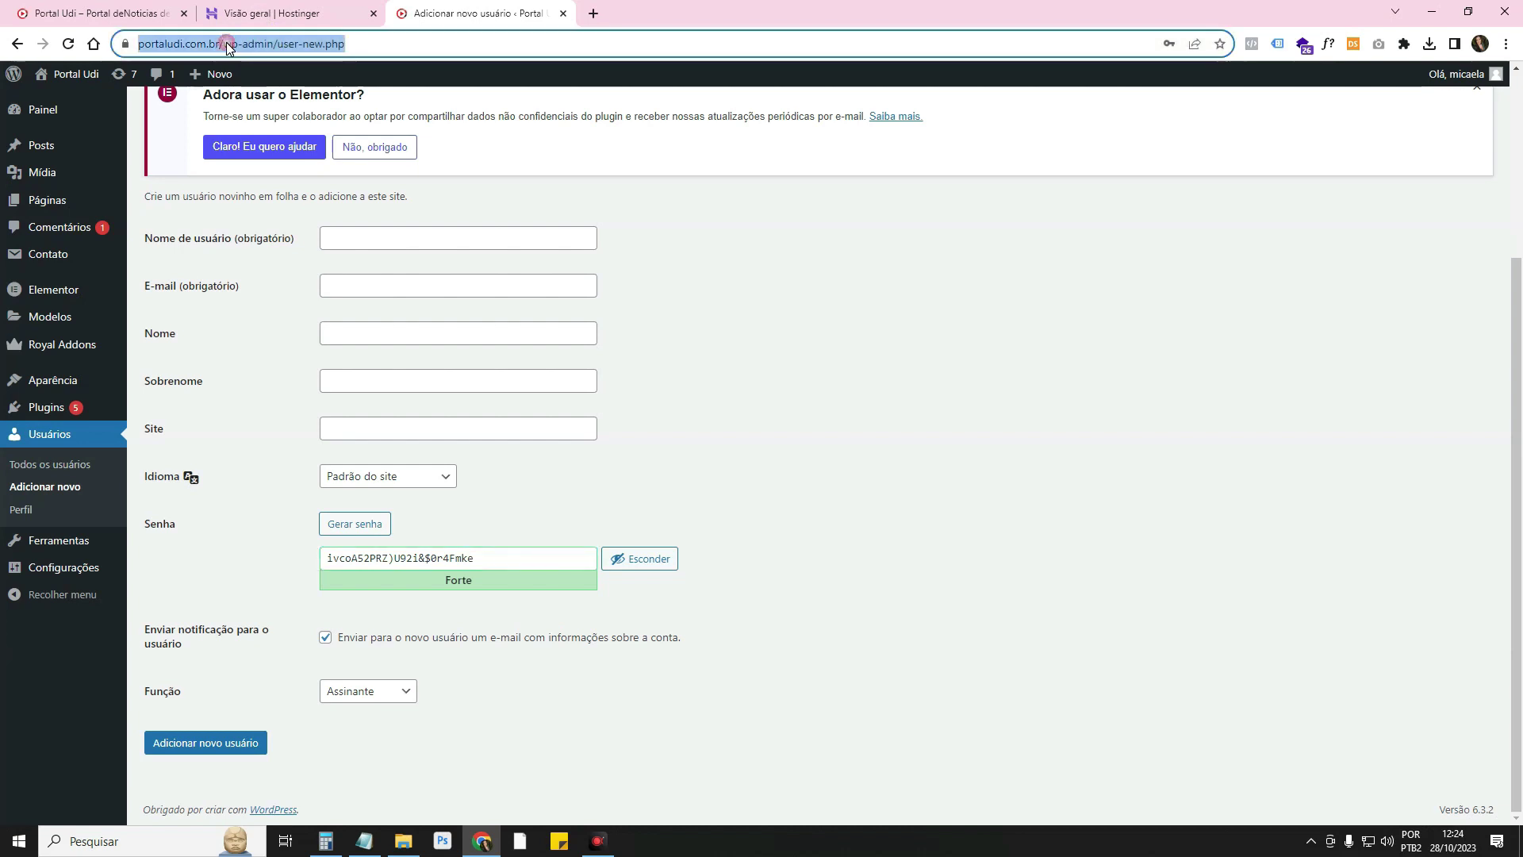
{"action": "left_click", "coordinate": [227, 44]}
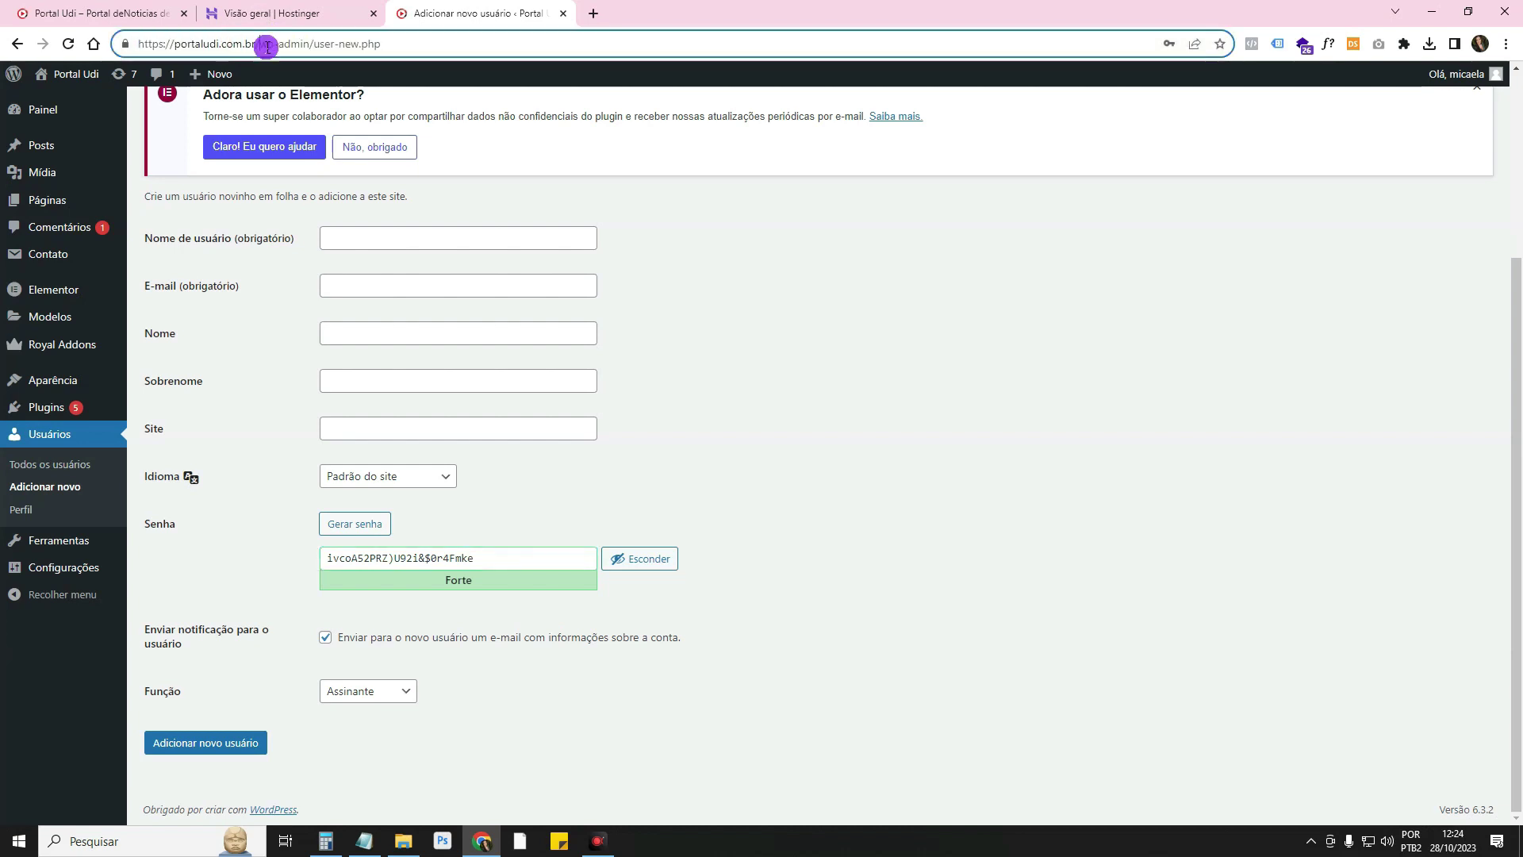
In a new tab, load the suggested descomplicandosites.com.br admin address, which lands on its 404 page
{"action": "left_click", "coordinate": [593, 14]}
{"action": "type", "text": "des"}
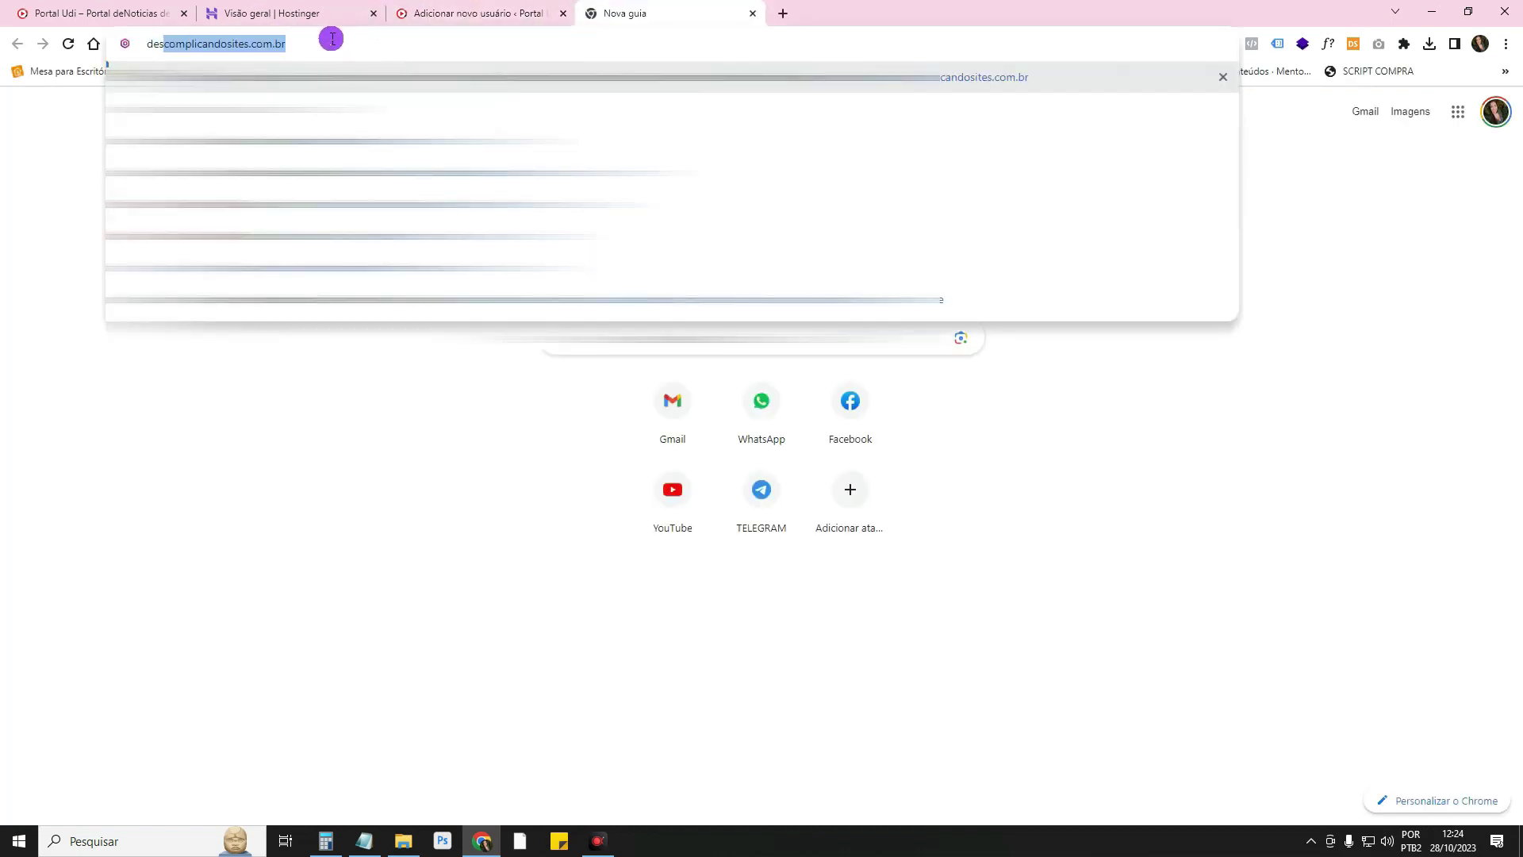
{"action": "key", "text": "Down"}
{"action": "key", "text": "Down"}
{"action": "key", "text": "Down"}
{"action": "key", "text": "Down"}
{"action": "key", "text": "Down"}
{"action": "key", "text": "Return"}
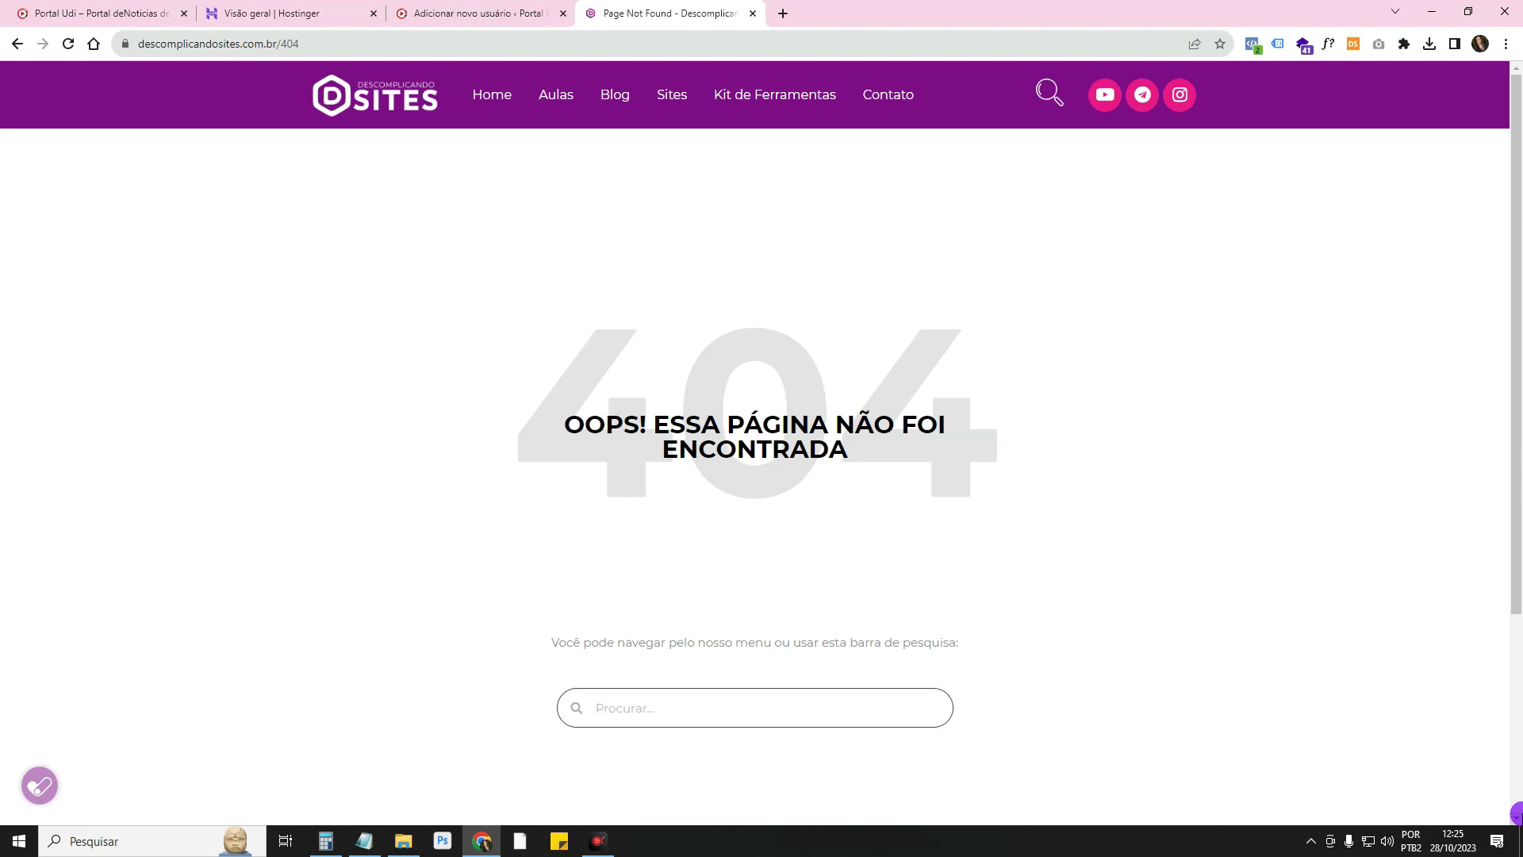
Back in hPanel, open portaludi.com.br's WordPress Segurança tab and scroll to Plugins Instalados
{"action": "left_click", "coordinate": [321, 9]}
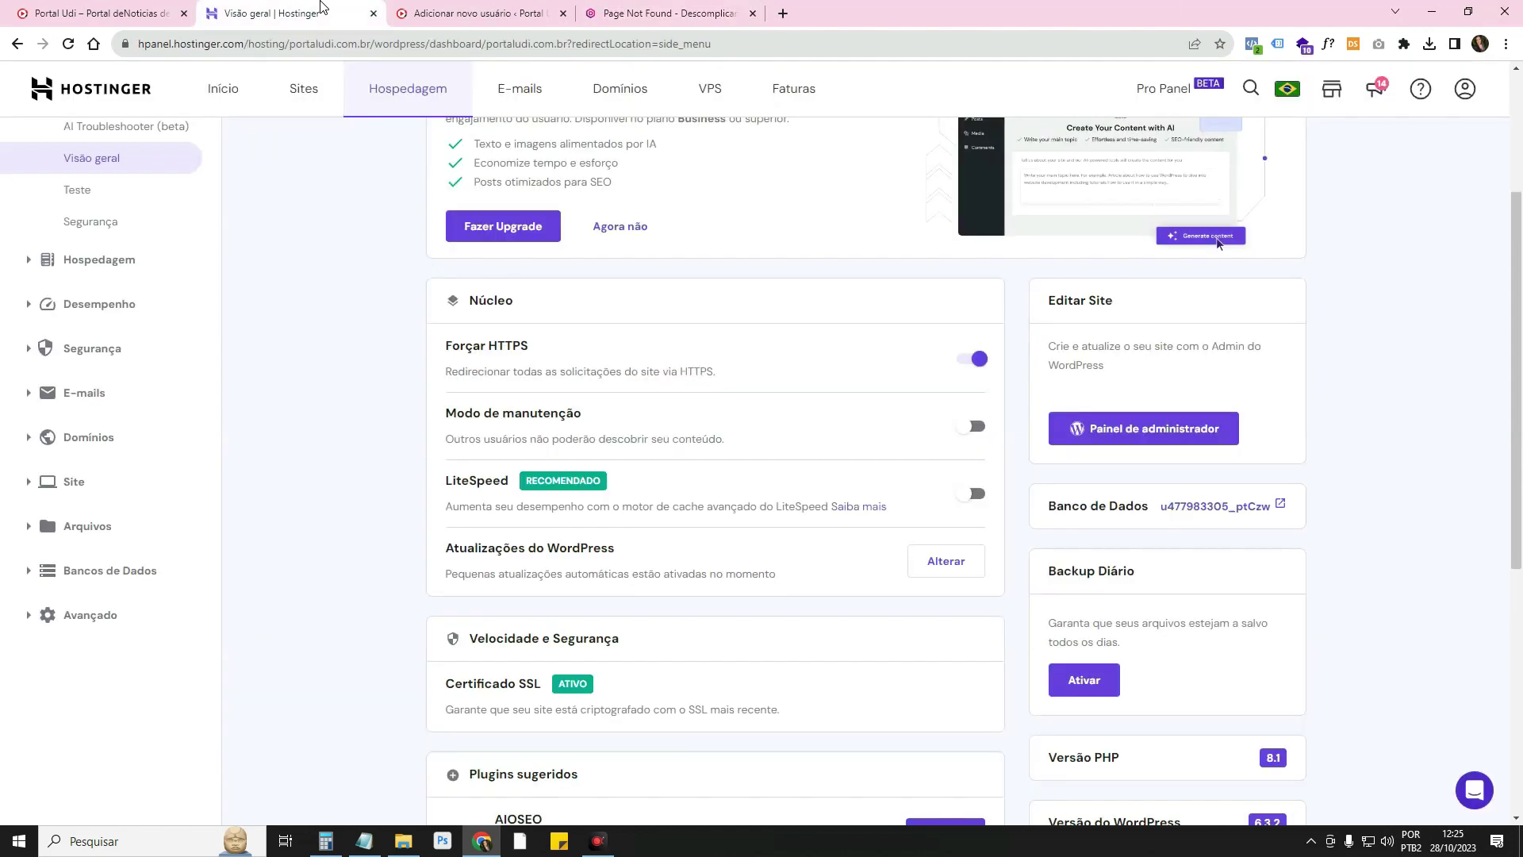
{"action": "scroll", "coordinate": [305, 333], "scroll_direction": "up", "scroll_amount": 3}
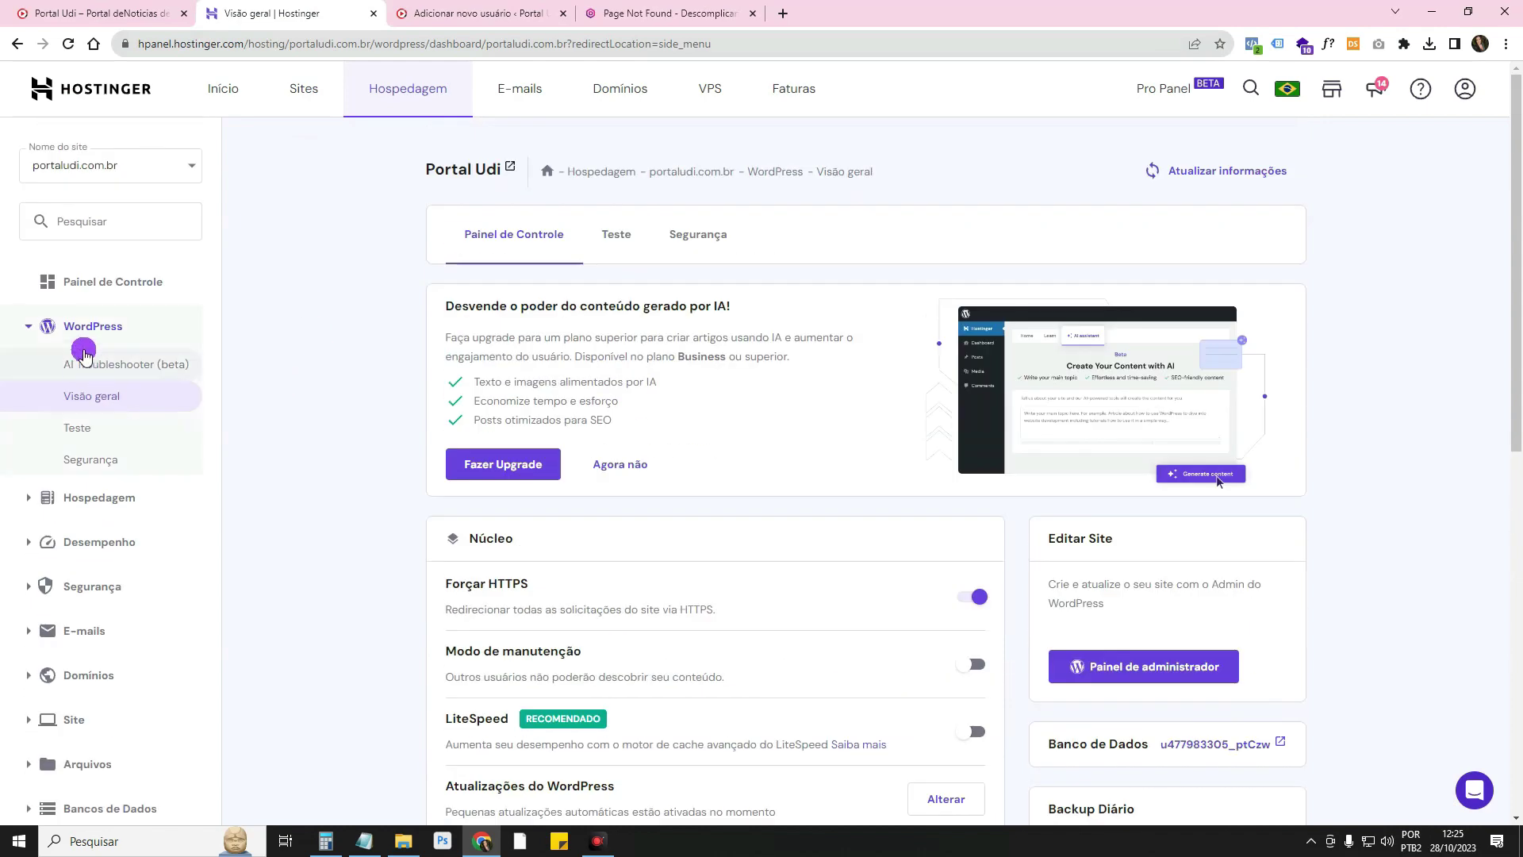
{"action": "left_click", "coordinate": [94, 399]}
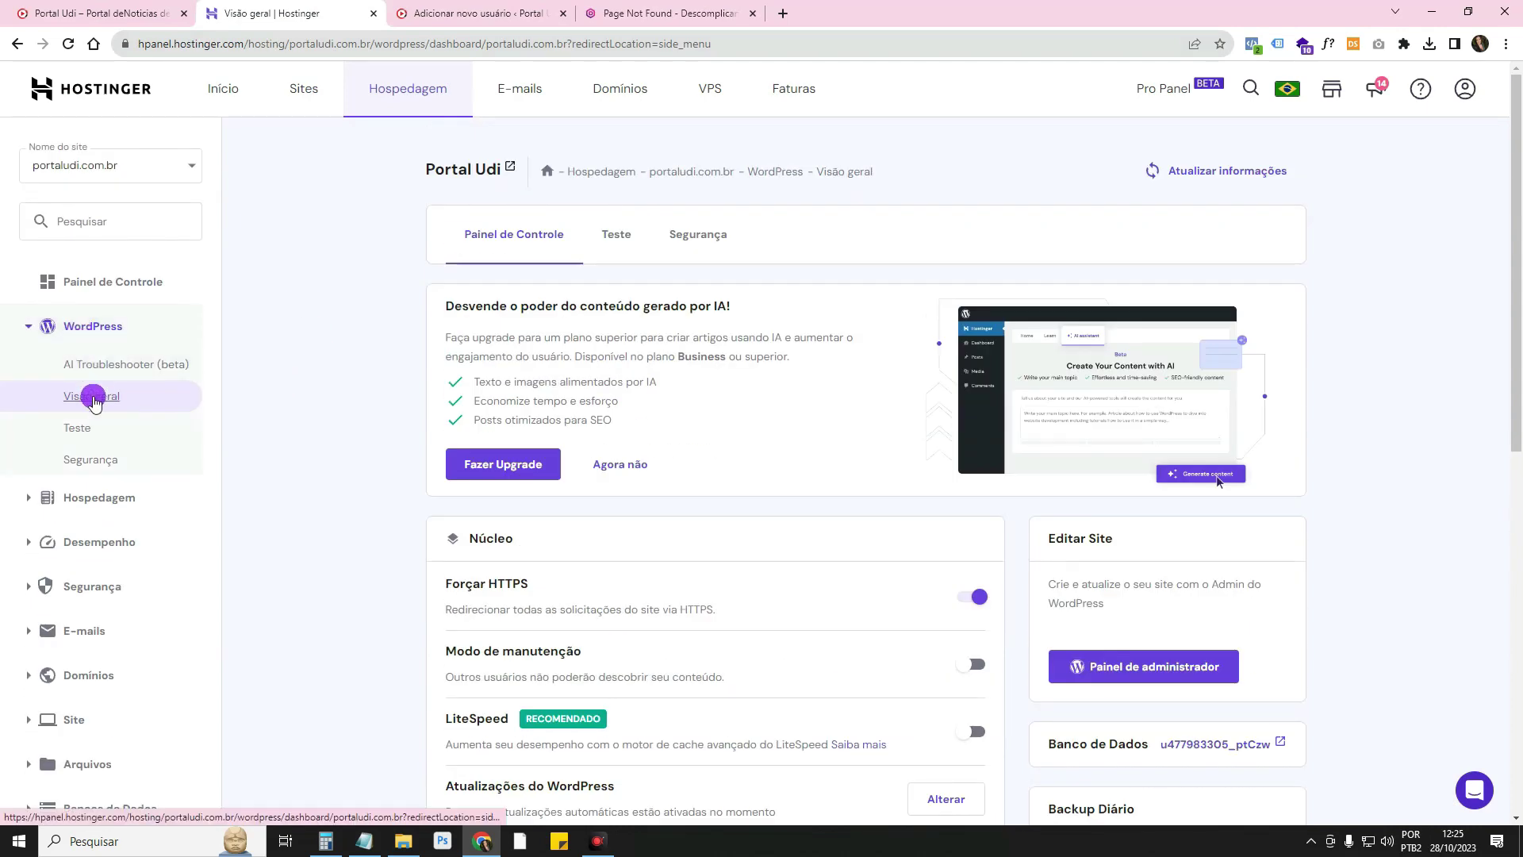
{"action": "left_click", "coordinate": [705, 243]}
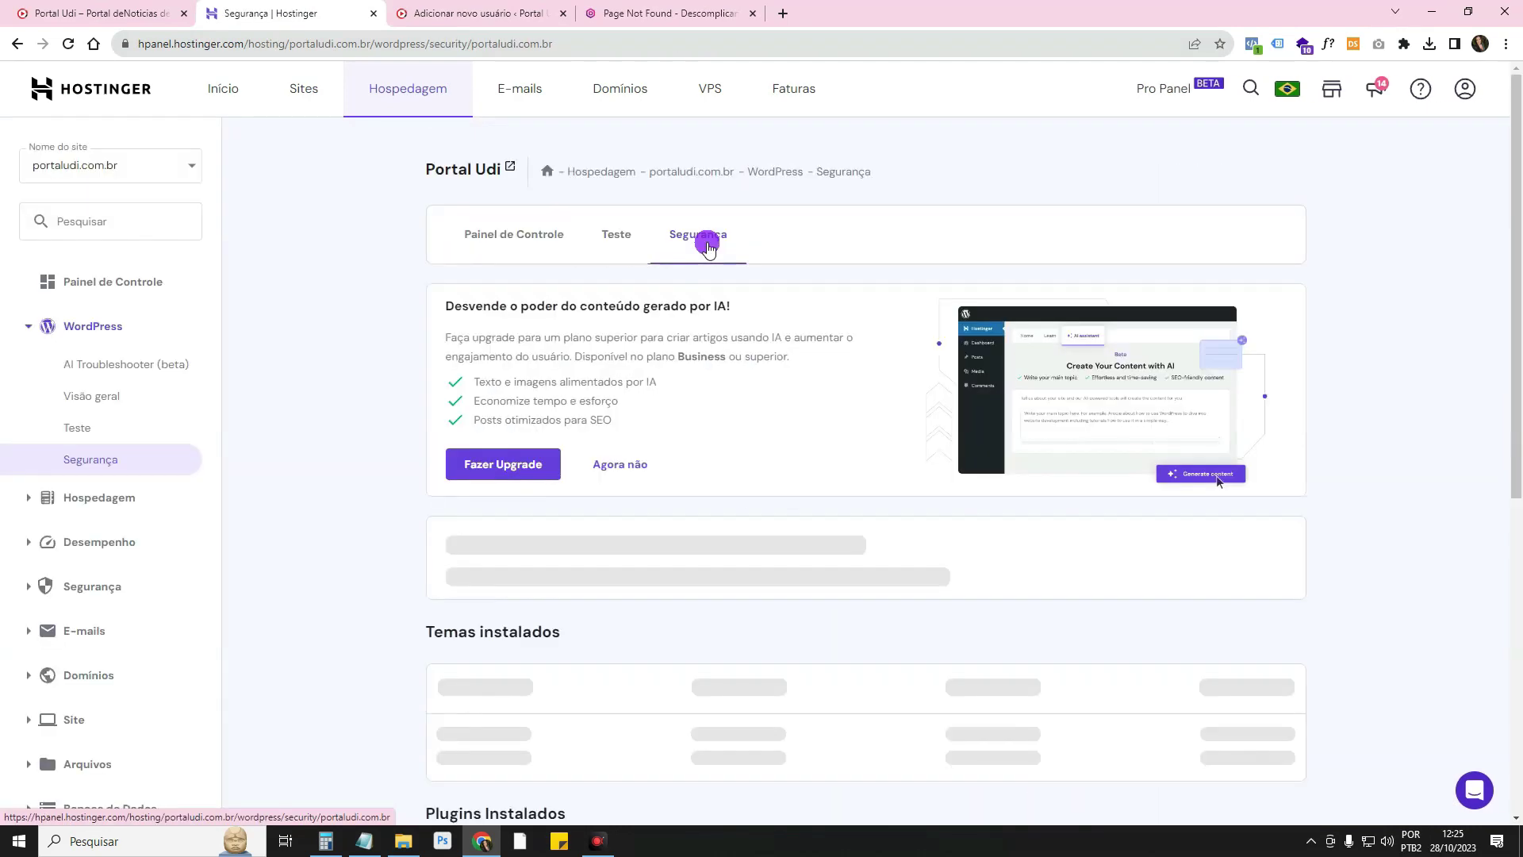
{"action": "scroll", "coordinate": [1356, 526], "scroll_direction": "down", "scroll_amount": 7}
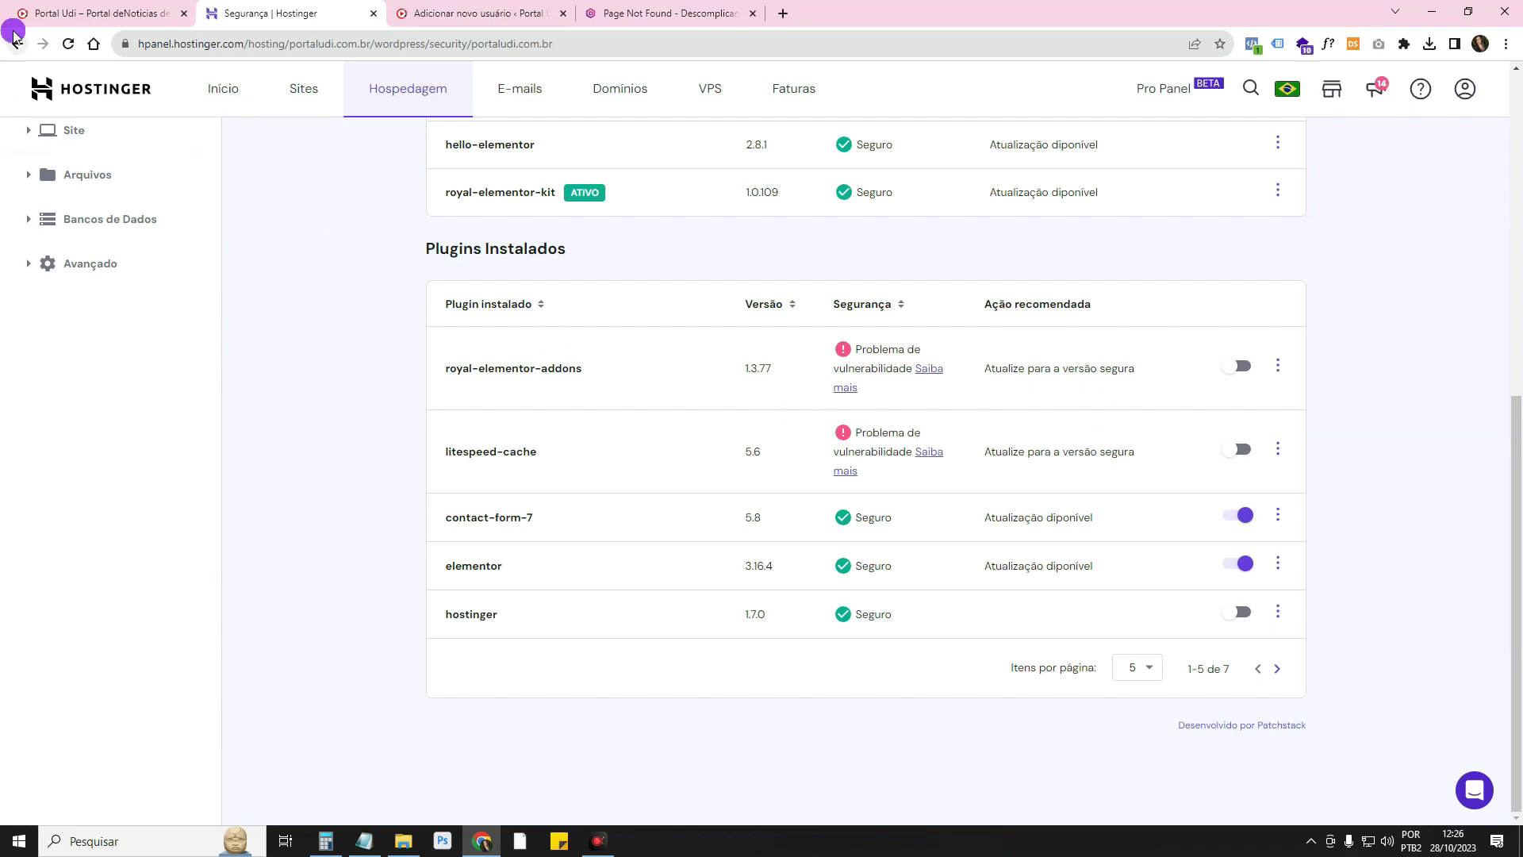
Review WordPress's installed plugins list, showing Royal Elementor Addons and LiteSpeed Cache inactive
{"action": "left_click", "coordinate": [104, 13]}
{"action": "left_click", "coordinate": [282, 10]}
{"action": "left_click", "coordinate": [476, 12]}
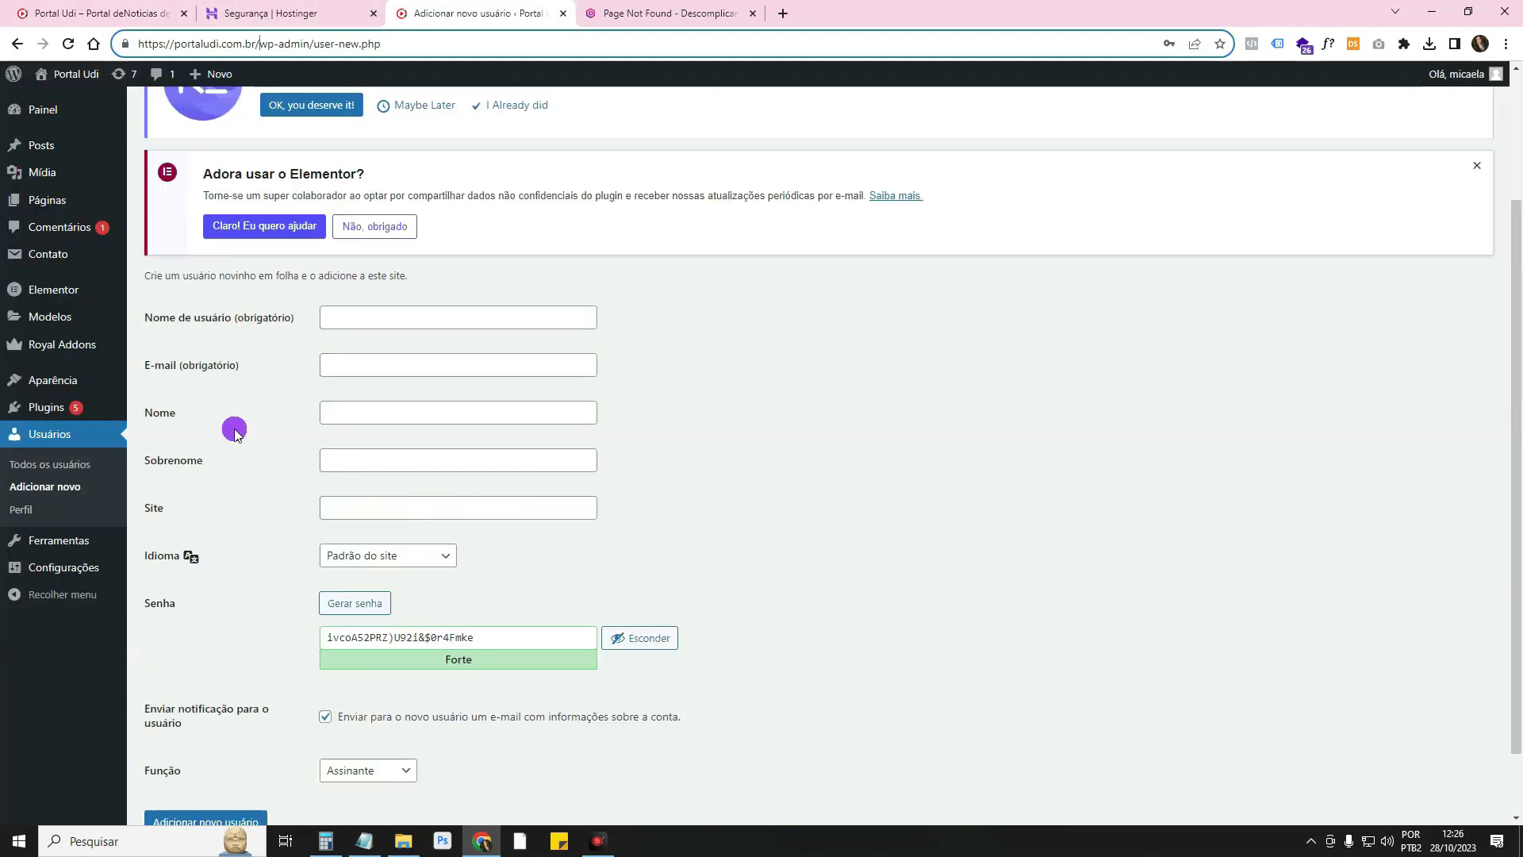
{"action": "mouse_move", "coordinate": [95, 408]}
{"action": "left_click", "coordinate": [194, 410]}
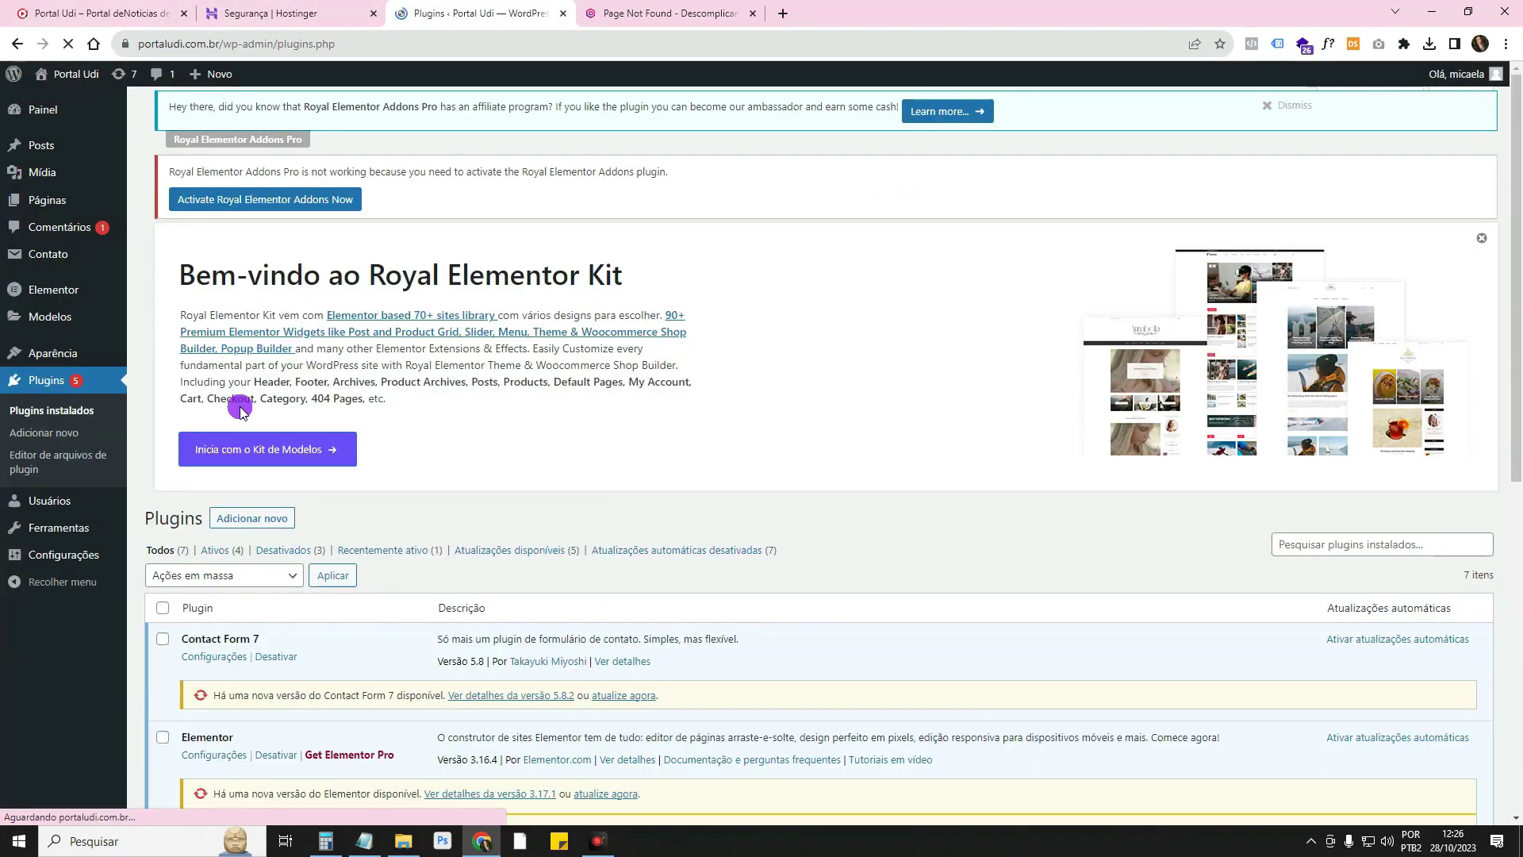
{"action": "scroll", "coordinate": [265, 498], "scroll_direction": "down", "scroll_amount": 10}
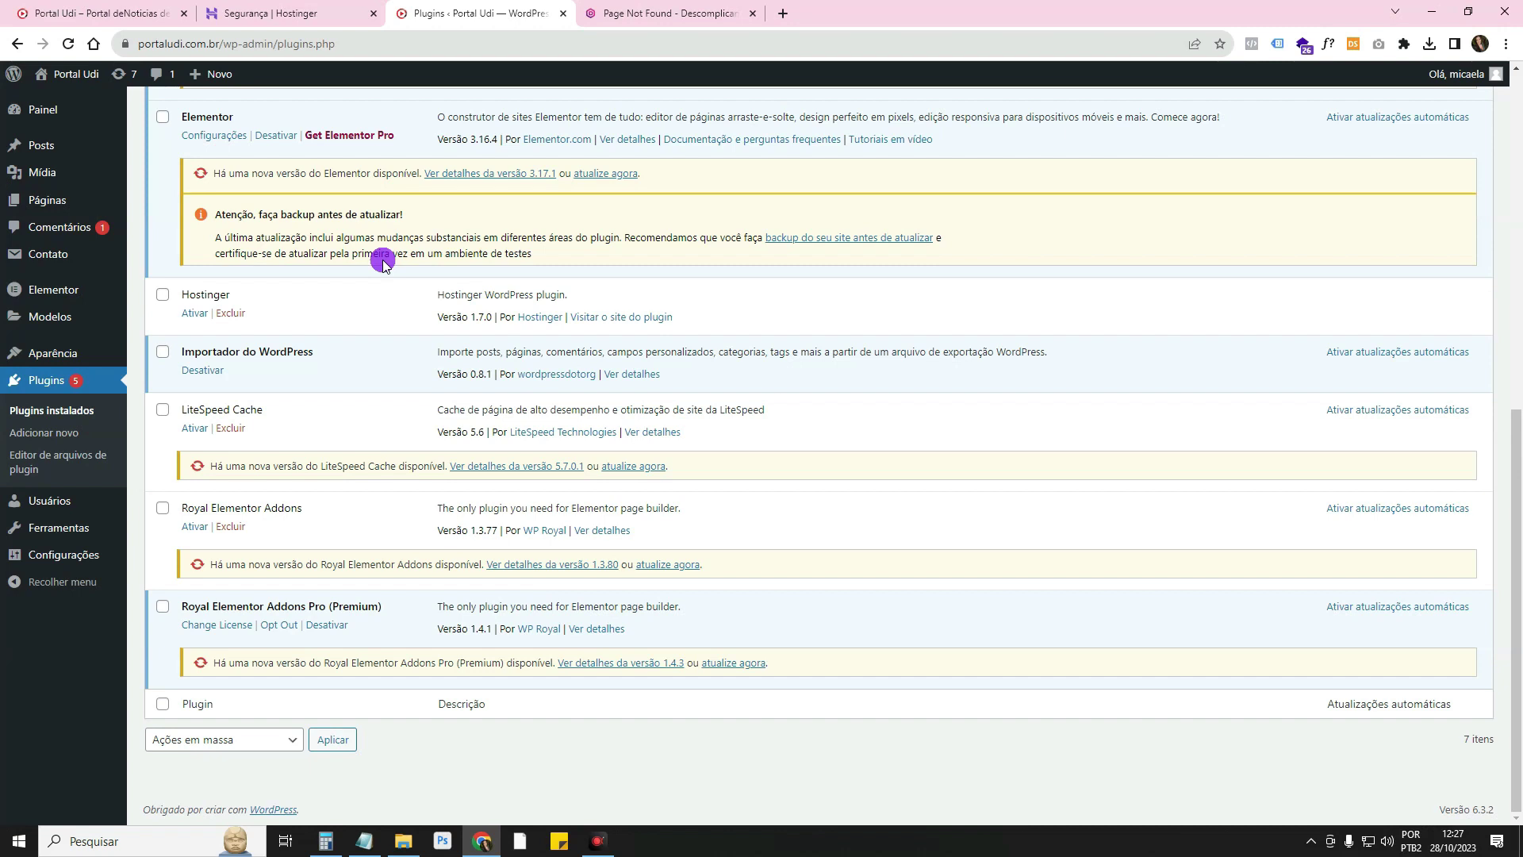
Switch on royal-elementor-addons in the Hostinger Segurança plugin list
{"action": "left_click", "coordinate": [312, 13]}
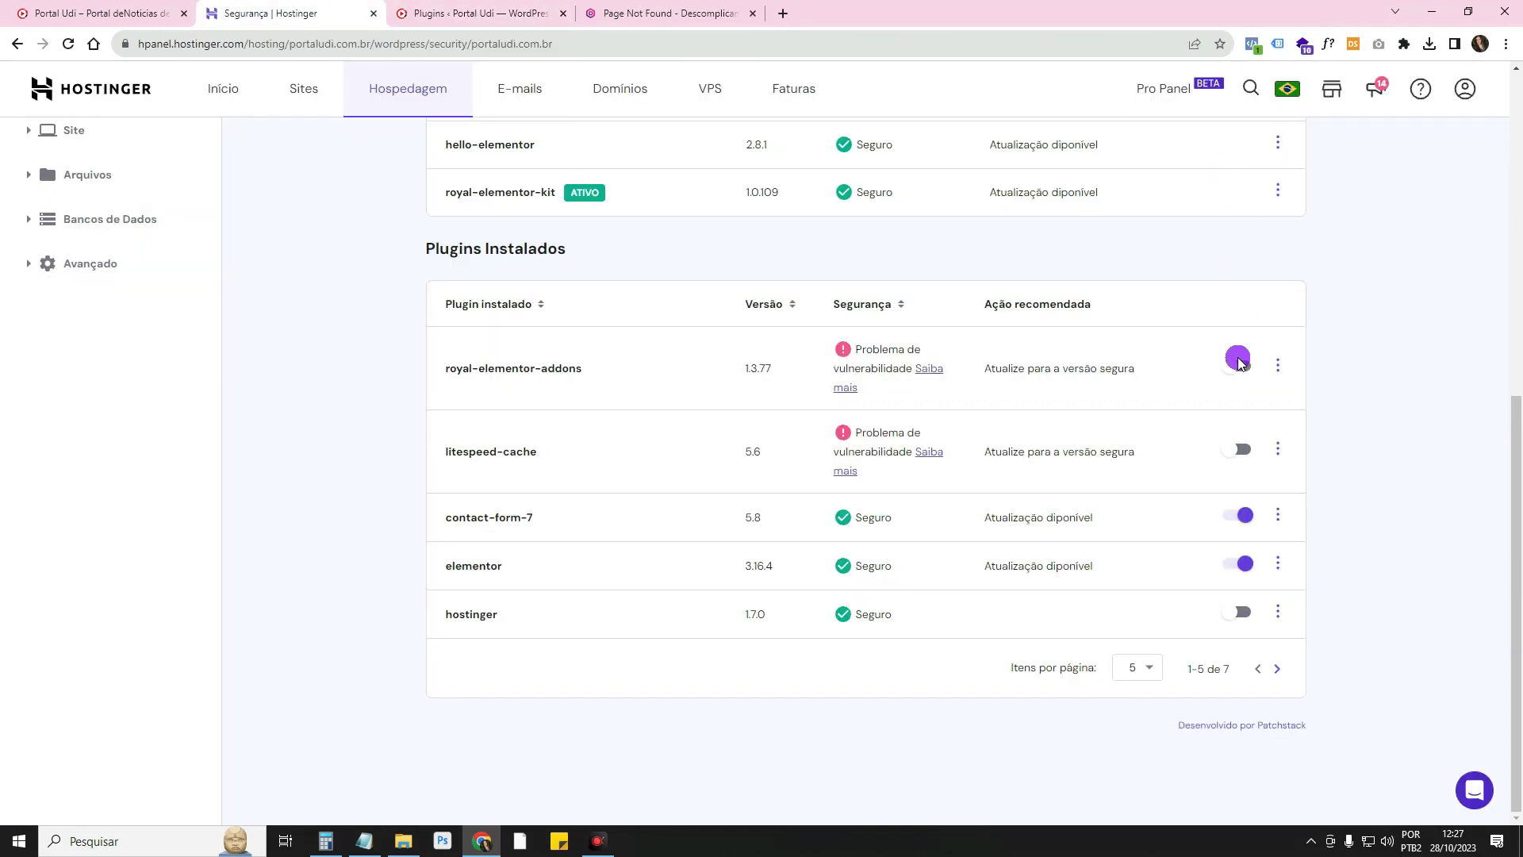
{"action": "left_click", "coordinate": [1238, 369]}
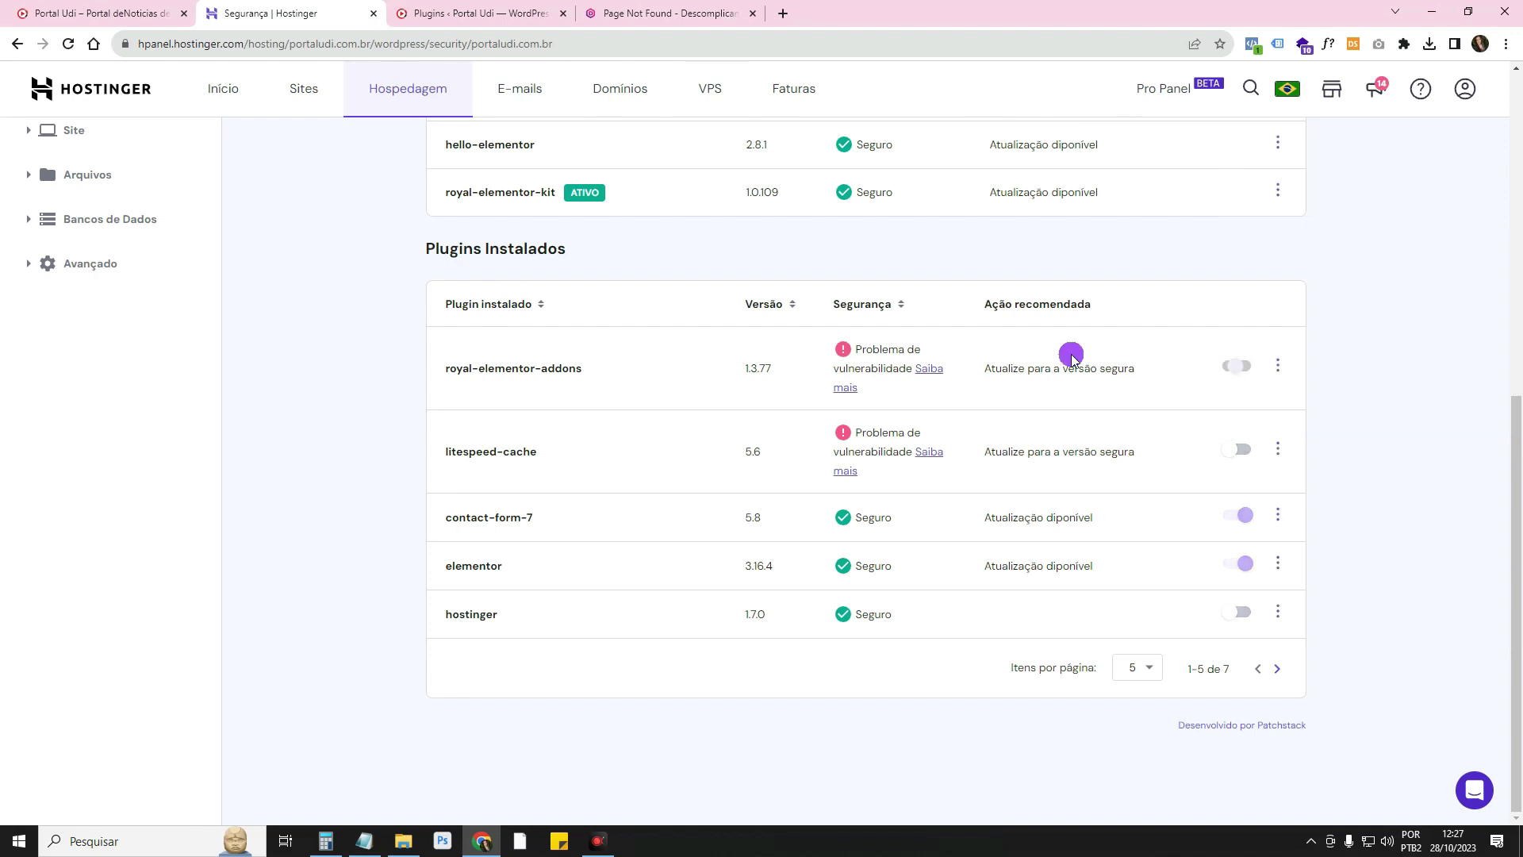
{"action": "left_click", "coordinate": [646, 7]}
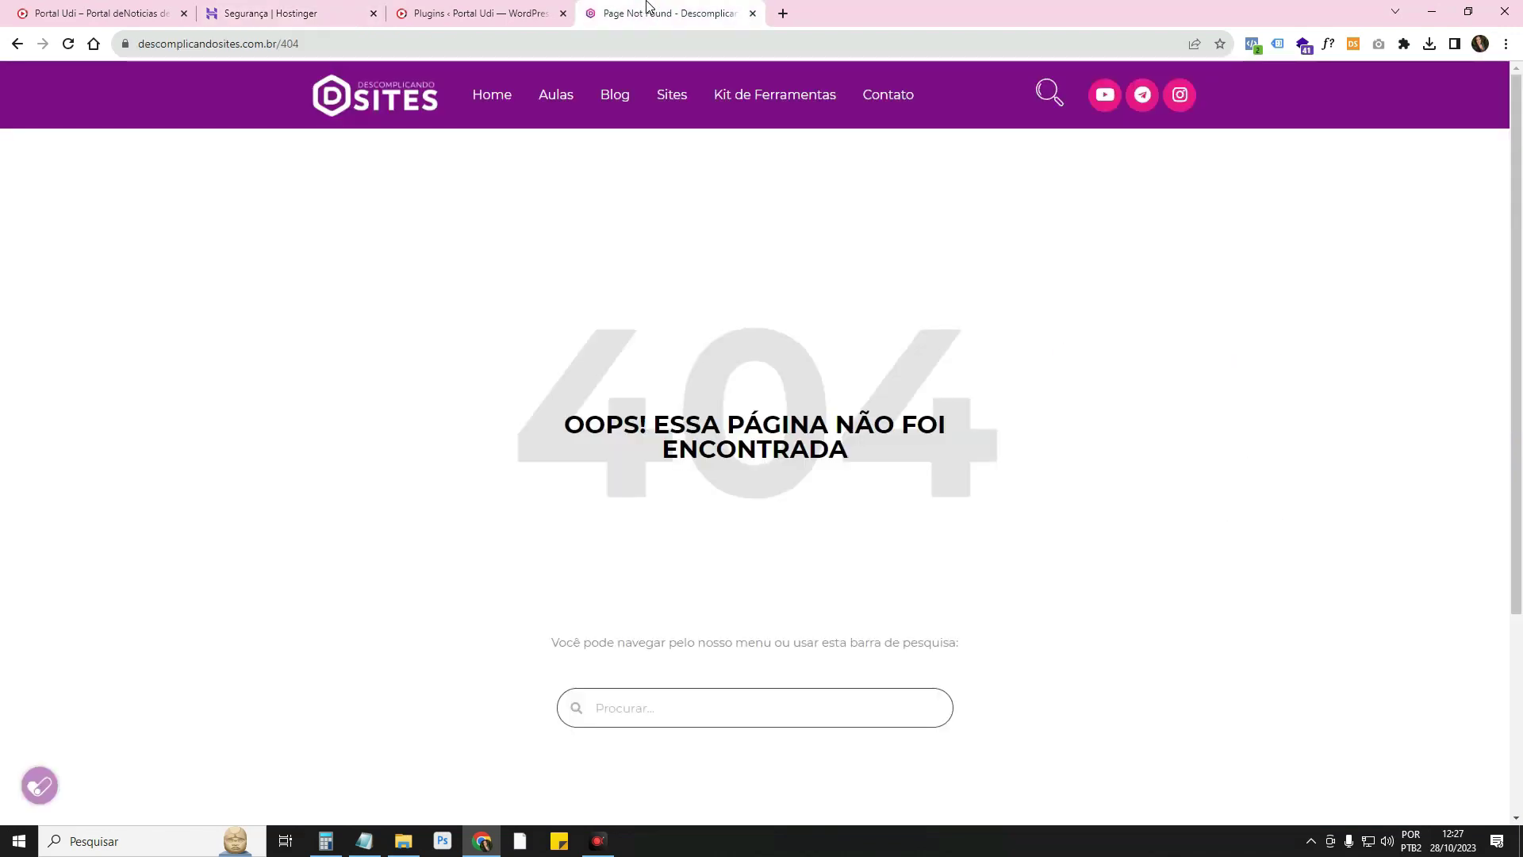
{"action": "left_click", "coordinate": [647, 7]}
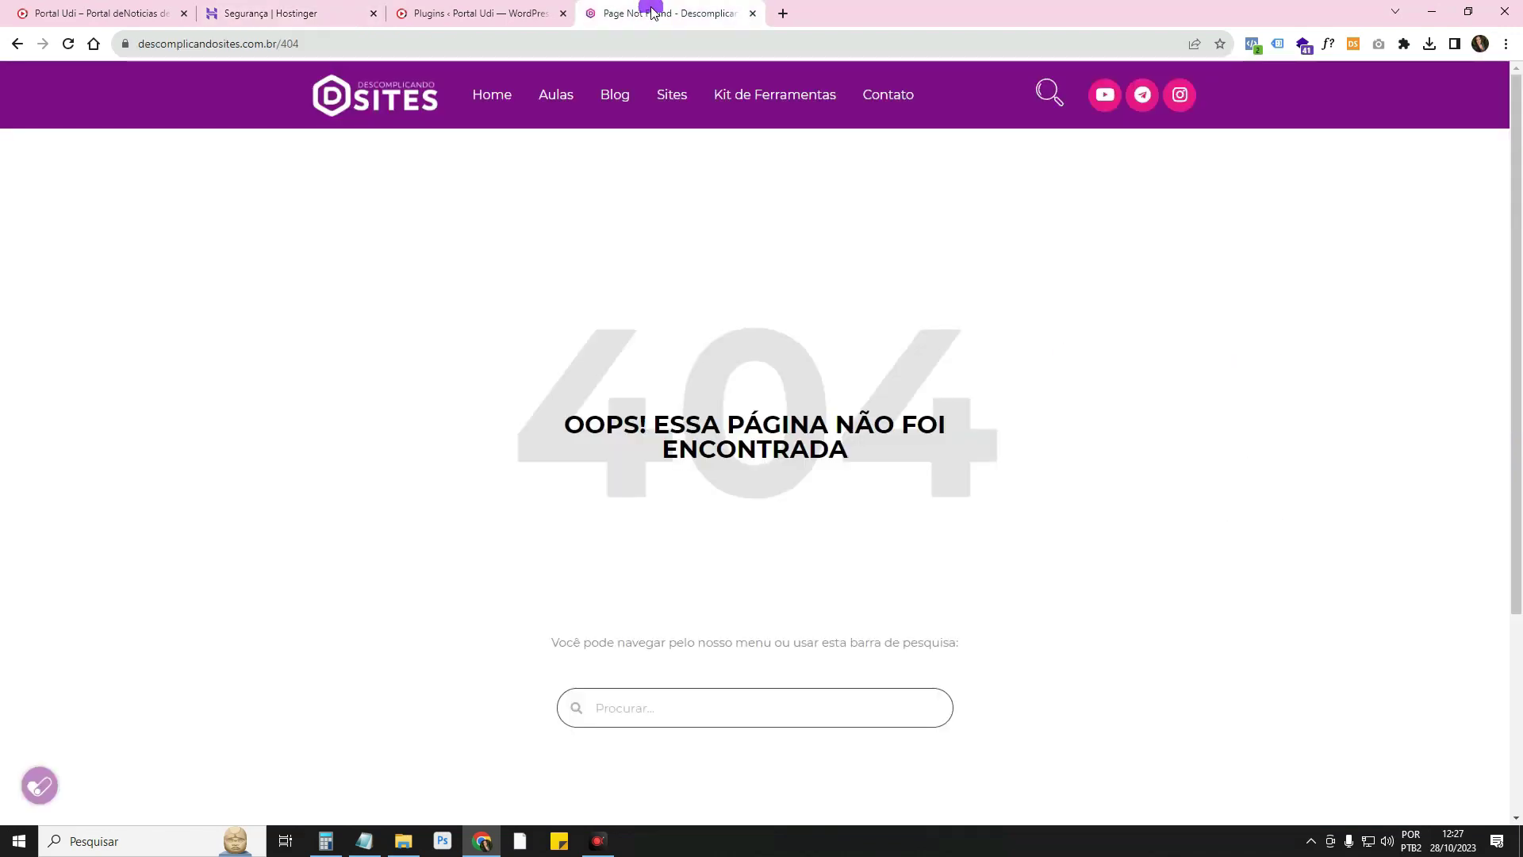